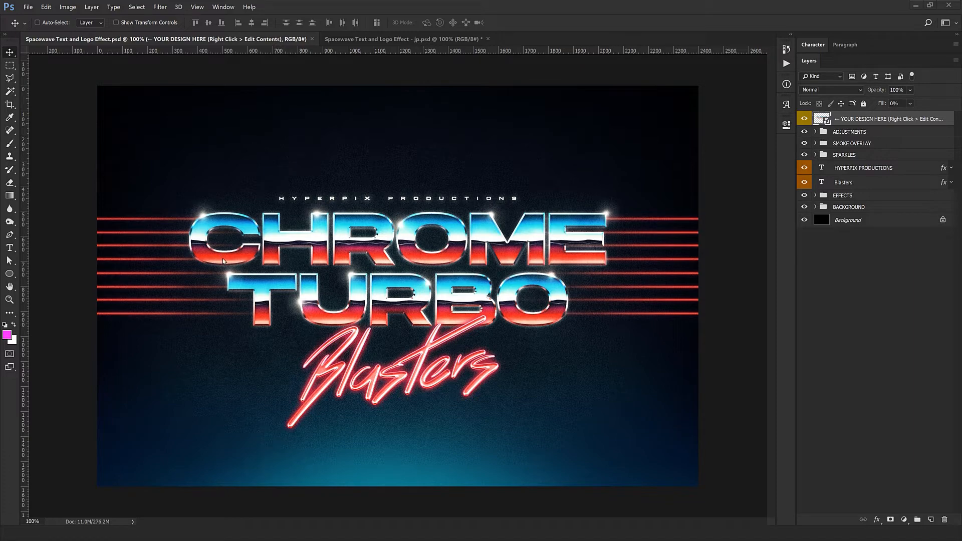
- View the Japanese version of the design, compare it with the English file, and close the jp.psd document without saving
{"action": "left_click", "coordinate": [355, 43]}
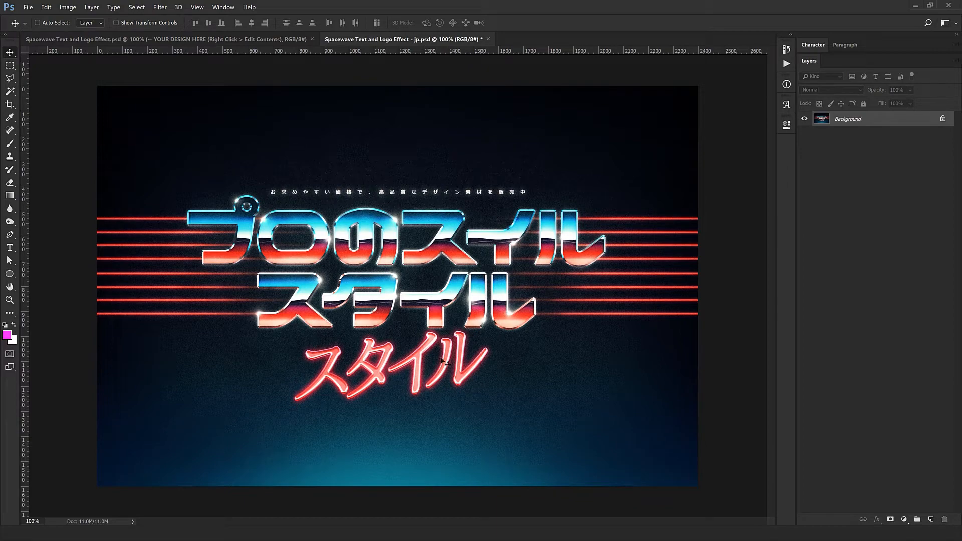
{"action": "left_click", "coordinate": [278, 41]}
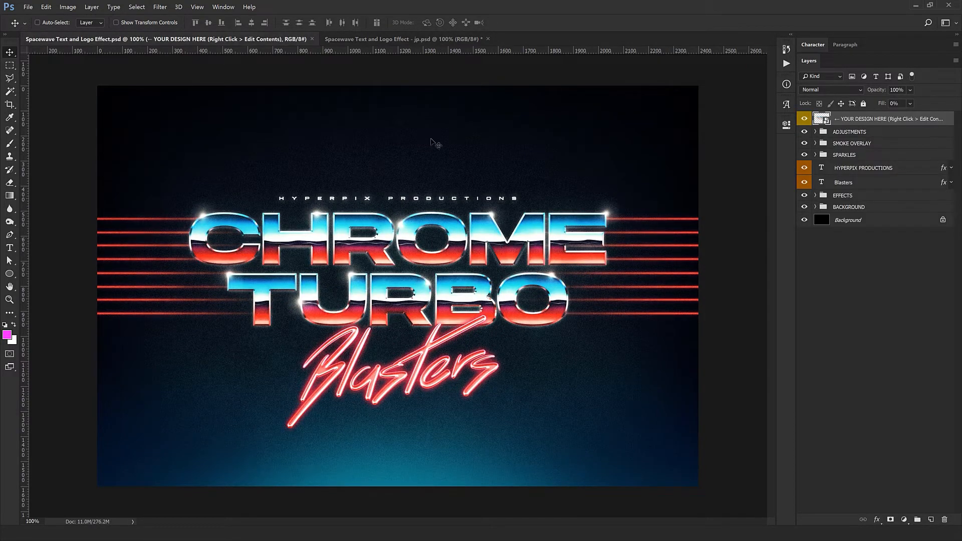
{"action": "left_click", "coordinate": [489, 39]}
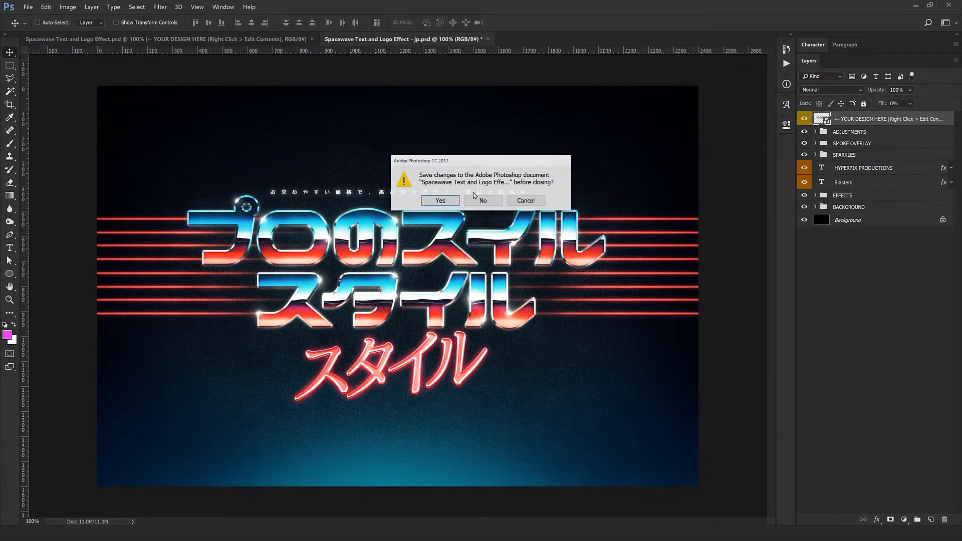
{"action": "left_click", "coordinate": [482, 200]}
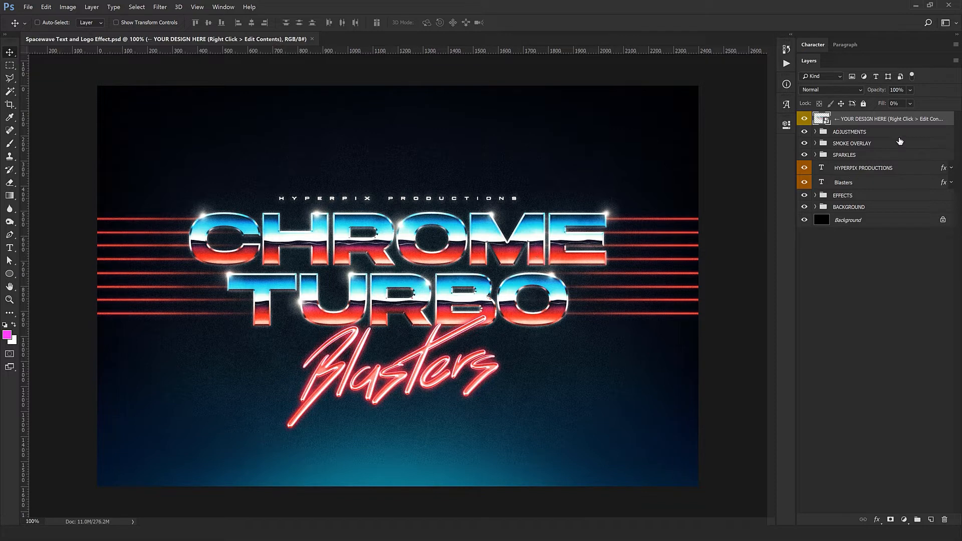
- Open the contents of the YOUR DESIGN HERE smart object and replace the CHROME text with POWER
{"action": "right_click", "coordinate": [899, 118]}
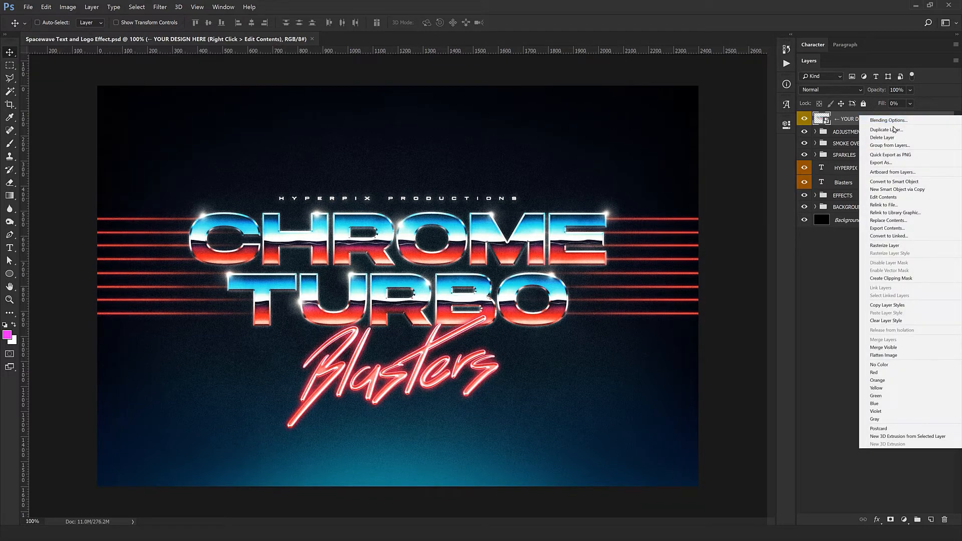
{"action": "left_click", "coordinate": [883, 197]}
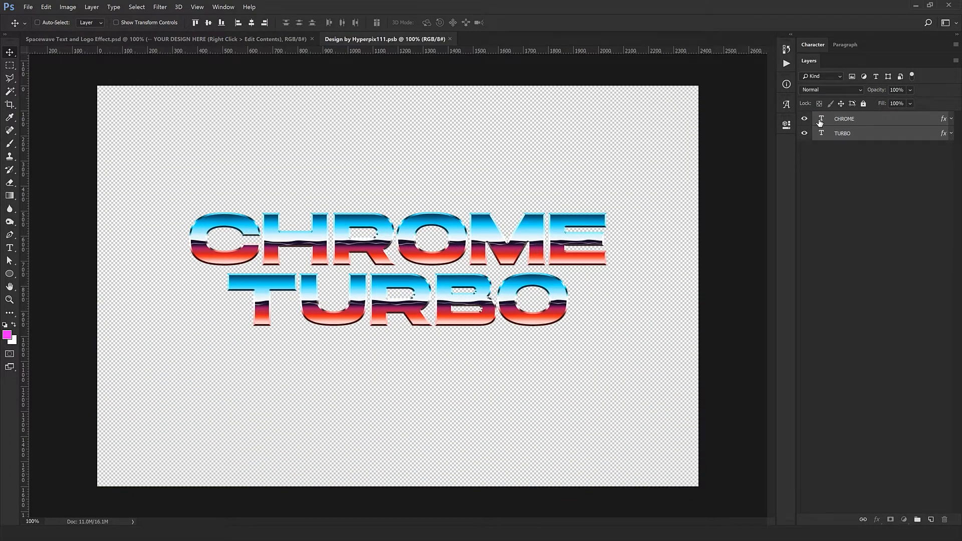
{"action": "double_click", "coordinate": [820, 120]}
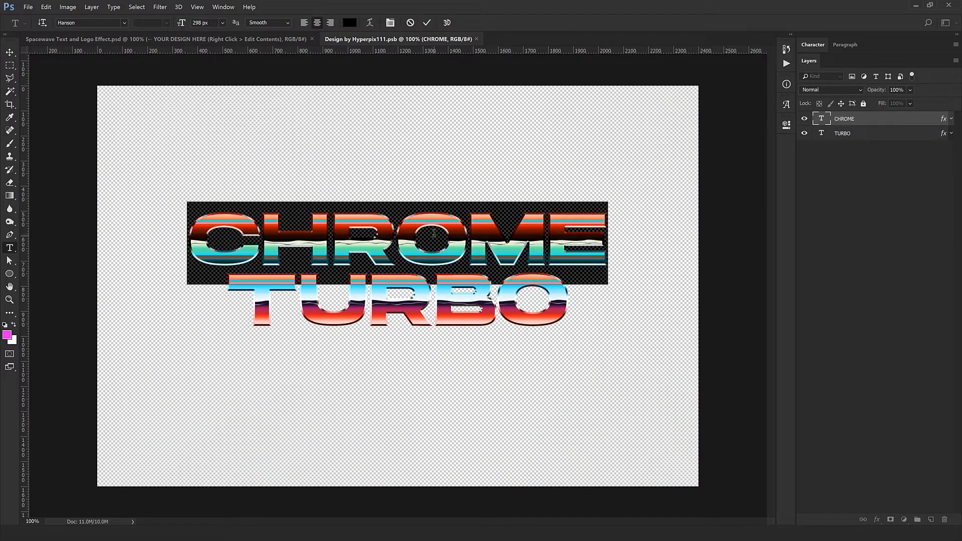
{"action": "type", "text": "POWER"}
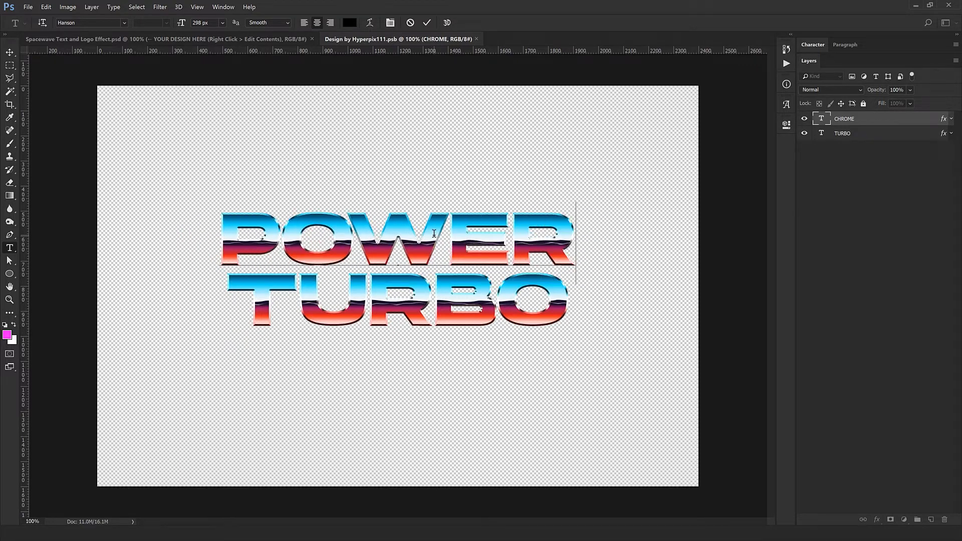
{"action": "key", "text": "ctrl+Return"}
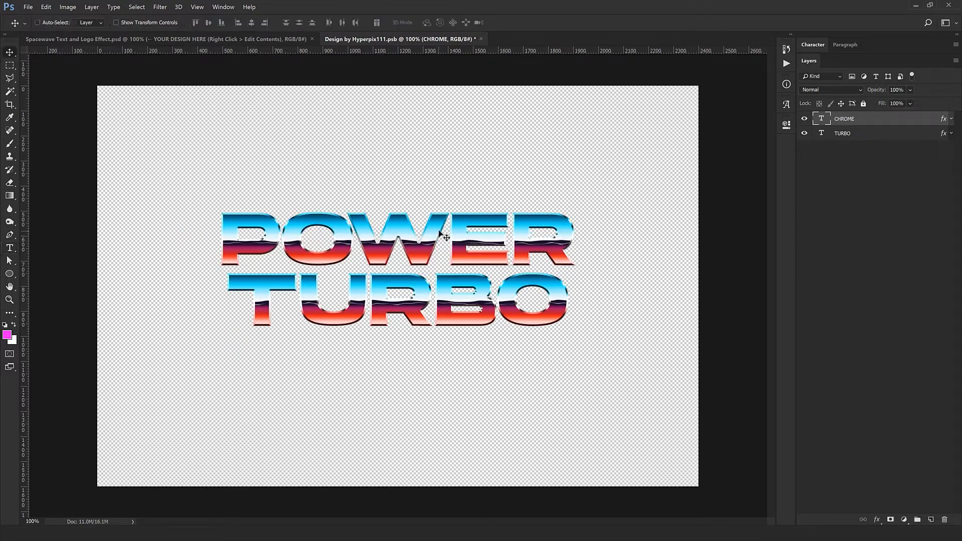
- Replace the TURBO text with 1980S
{"action": "double_click", "coordinate": [822, 135]}
{"action": "type", "text": "1980S"}
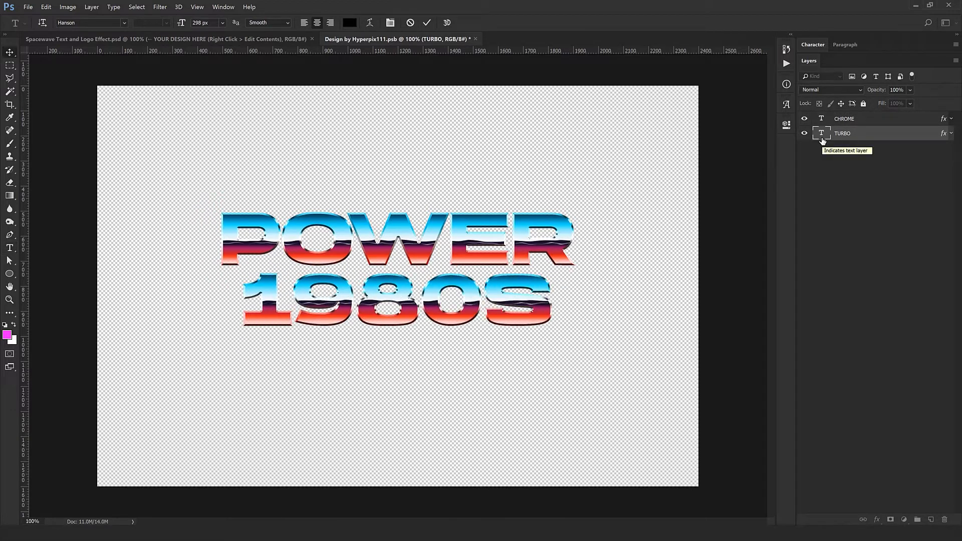
{"action": "key", "text": "ctrl+Return"}
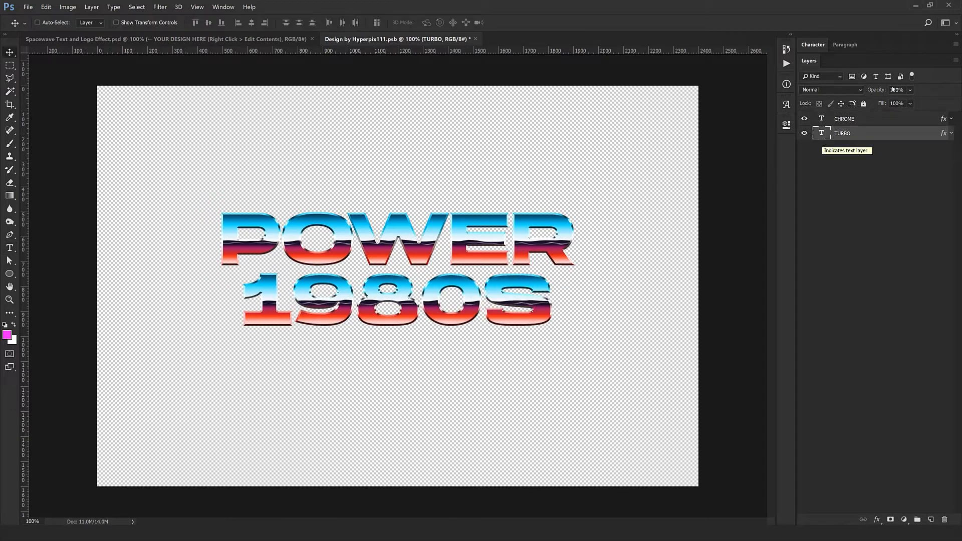
- Reposition the pattern overlay inside the 1980S lettering so its dark horizon line runs across the middle of the characters
{"action": "double_click", "coordinate": [946, 135]}
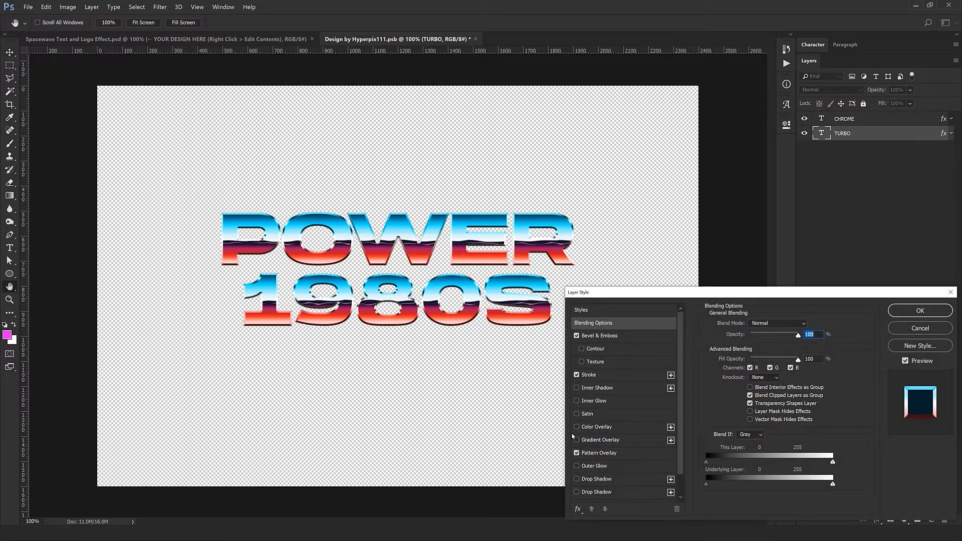
{"action": "left_click", "coordinate": [604, 453]}
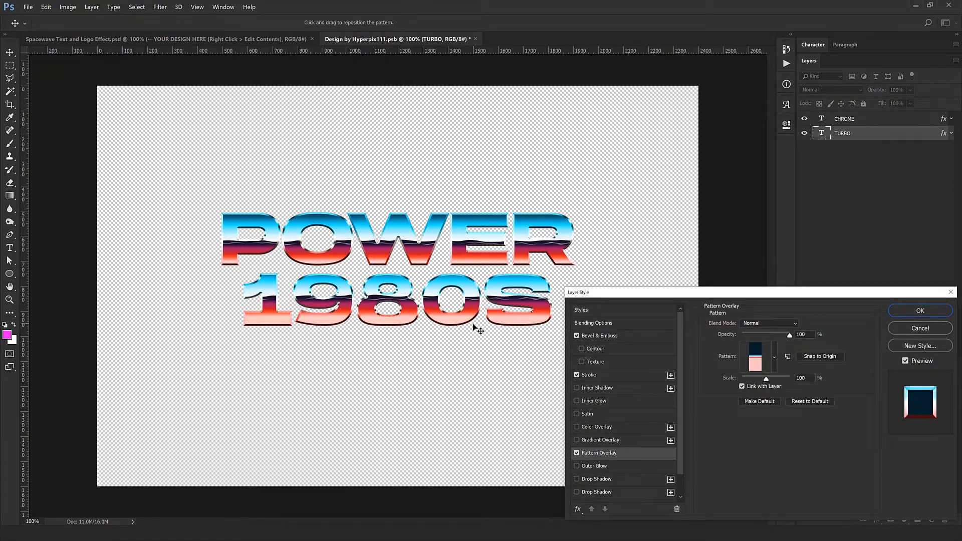
{"action": "left_click_drag", "start_coordinate": [471, 329], "coordinate": [308, 332]}
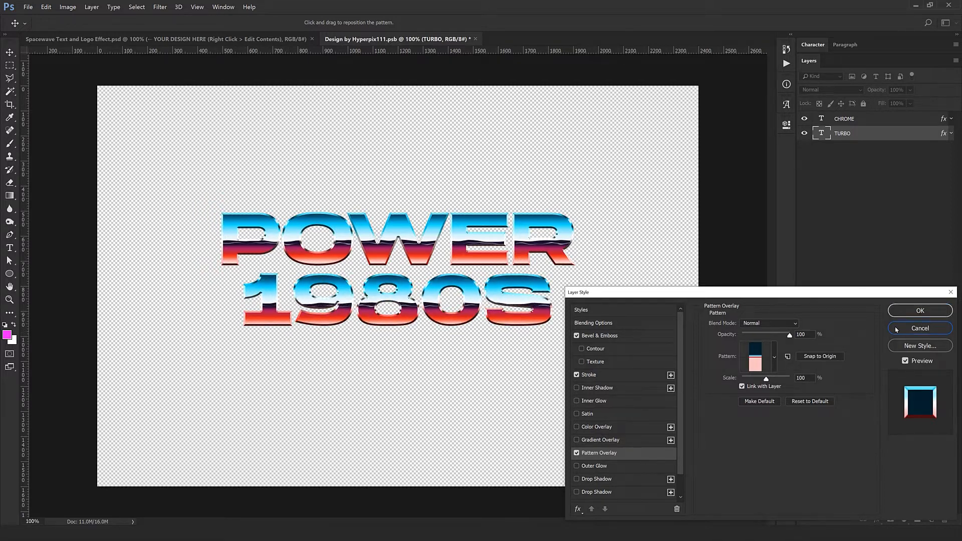
{"action": "left_click", "coordinate": [920, 311]}
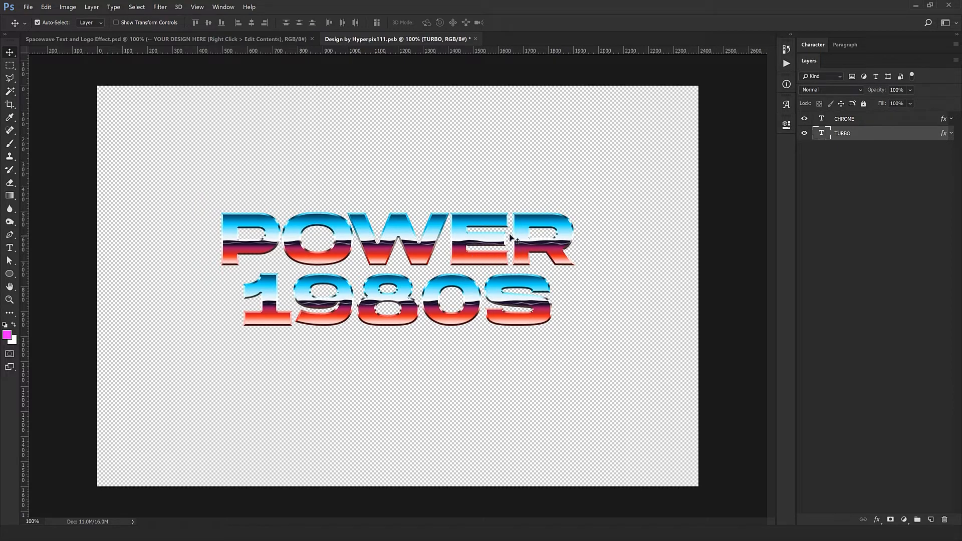
- Set the tracking of both the POWER and 1980S text layers to 5, then save and close the smart object document
{"action": "left_click", "coordinate": [854, 118], "text": "shift"}
{"action": "left_click", "coordinate": [813, 45]}
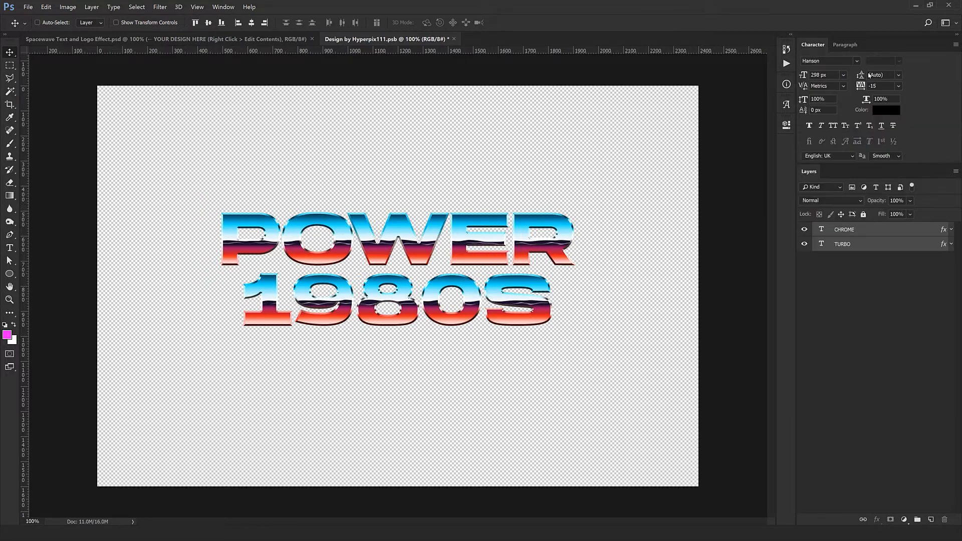
{"action": "type", "text": "45"}
{"action": "key", "text": "Return"}
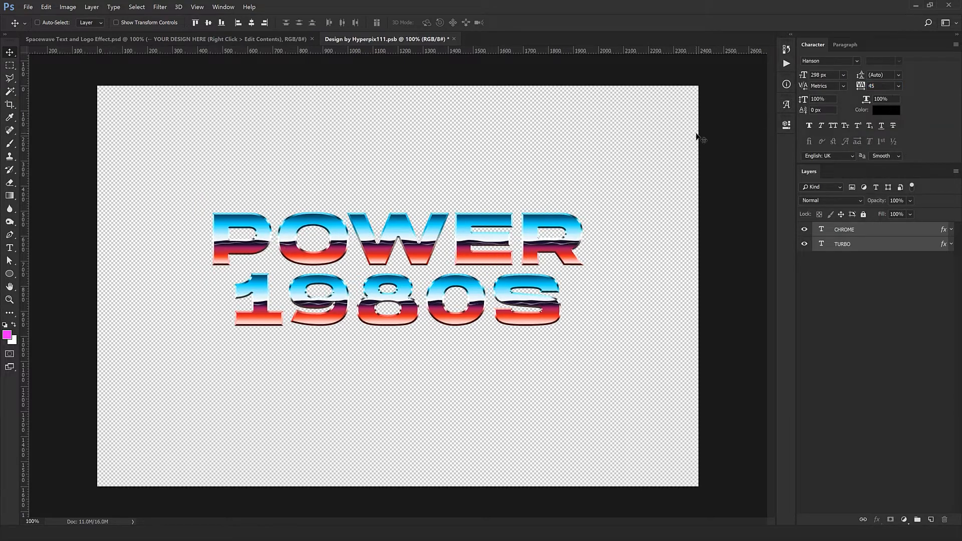
{"action": "type", "text": "5"}
{"action": "key", "text": "Return"}
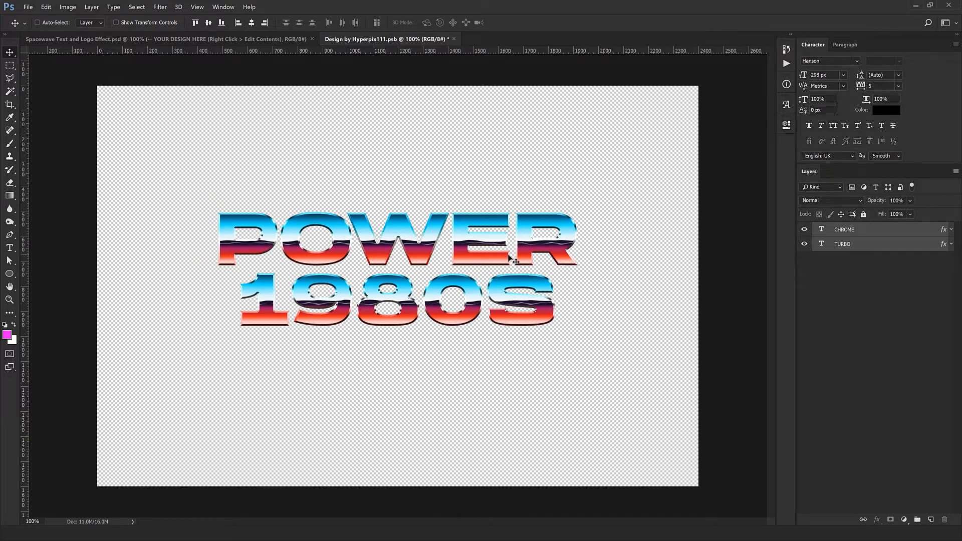
{"action": "left_click", "coordinate": [454, 39]}
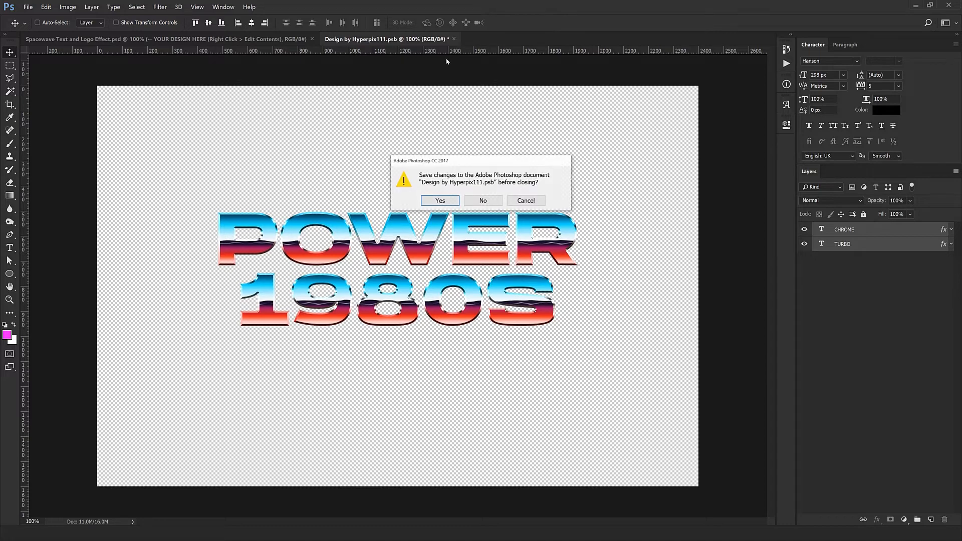
{"action": "left_click", "coordinate": [440, 201]}
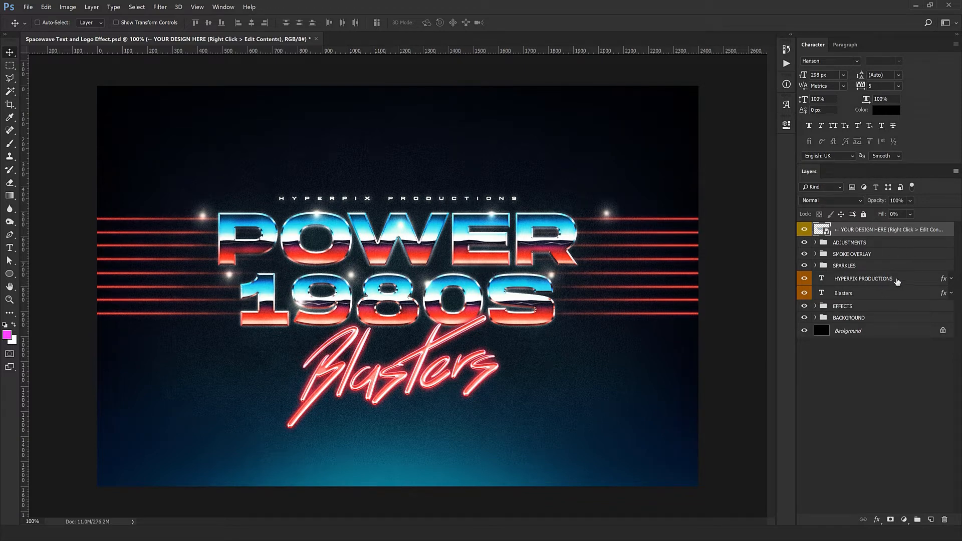
- Replace the red script text Blasters with Single Tracks
{"action": "left_click", "coordinate": [821, 294]}
{"action": "double_click", "coordinate": [821, 294]}
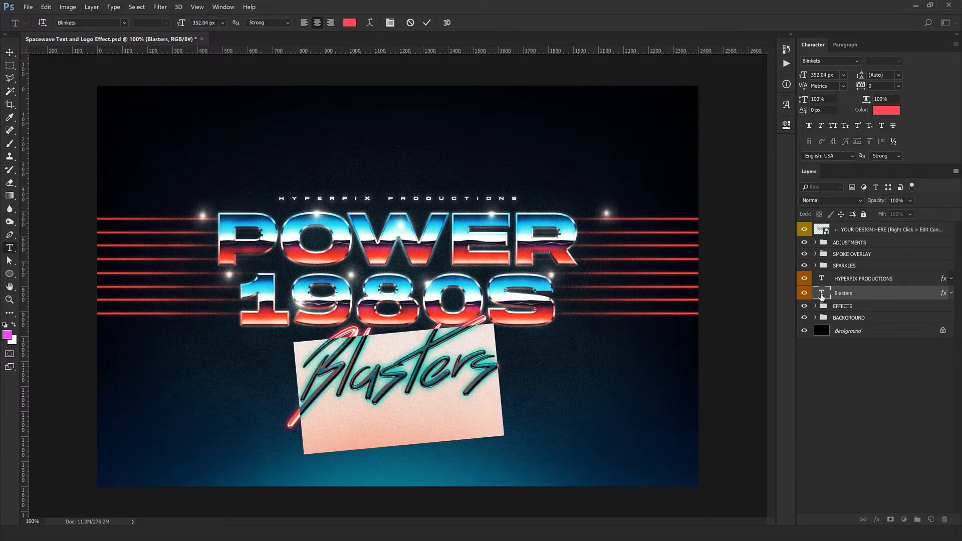
{"action": "type", "text": "S"}
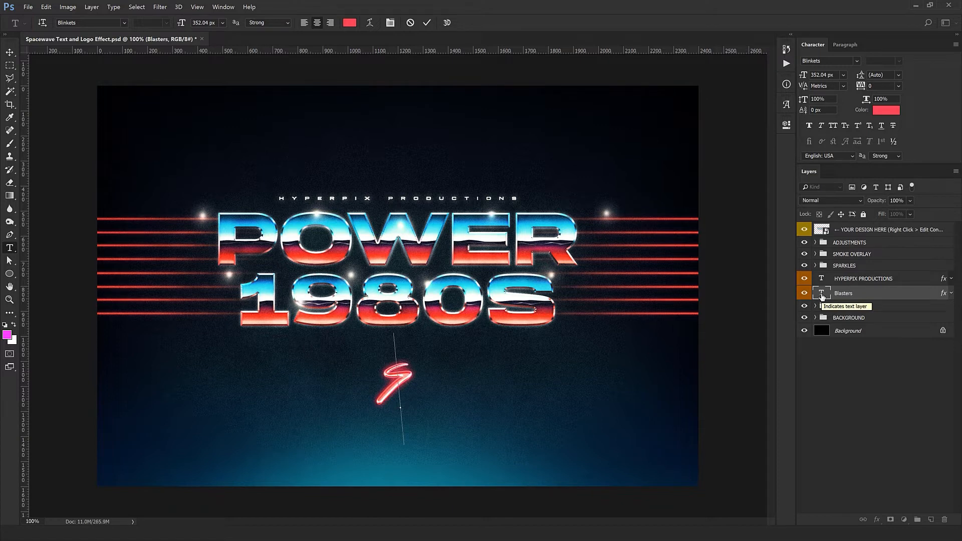
{"action": "type", "text": "ingle"}
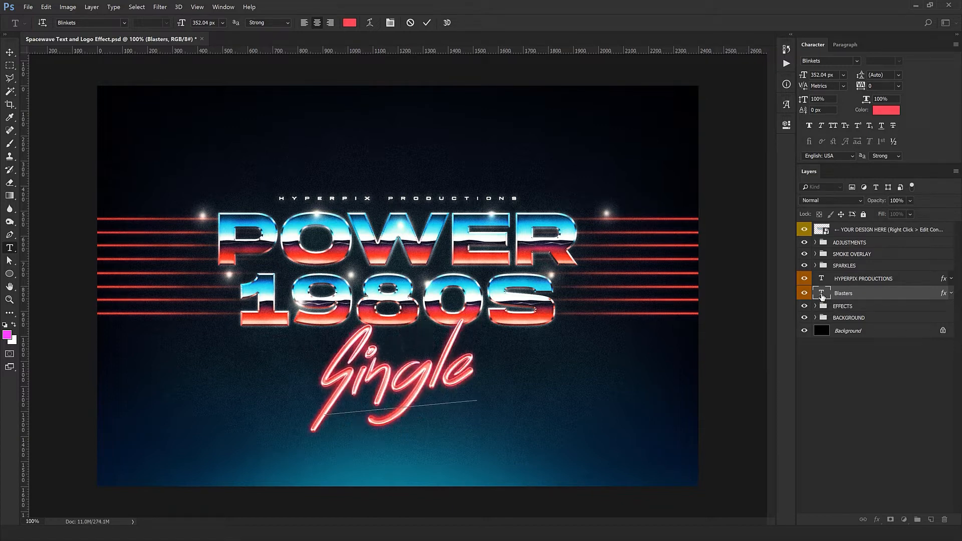
{"action": "type", "text": " Tracks"}
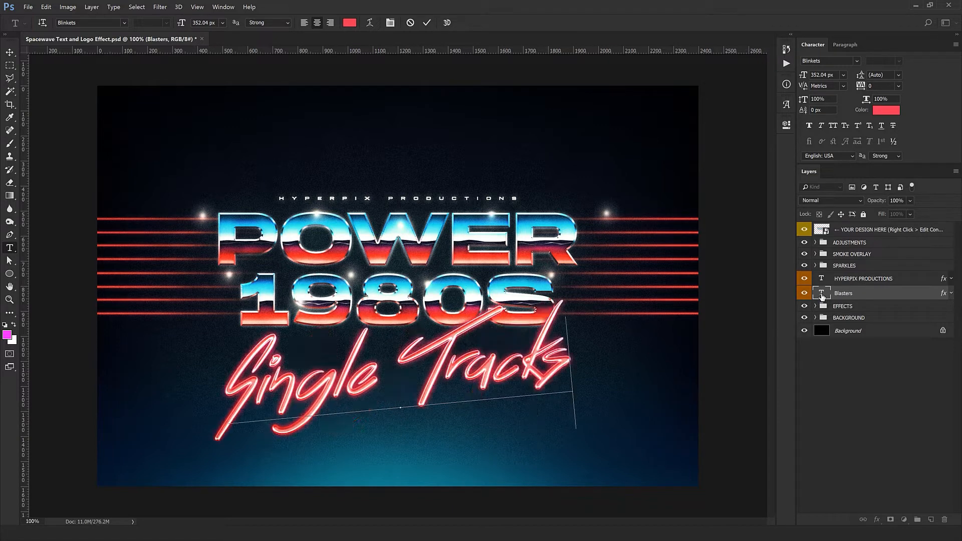
{"action": "key", "text": "ctrl+Return"}
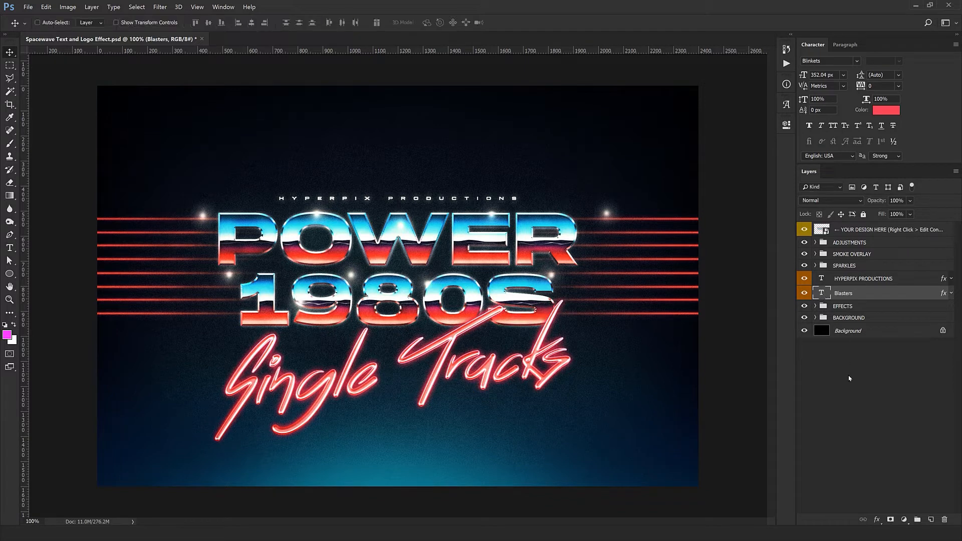
- Tighten the space between Single and Tracks to a tracking of -180 and reposition the script text beneath 1980S
{"action": "left_click_drag", "start_coordinate": [418, 417], "coordinate": [417, 401]}
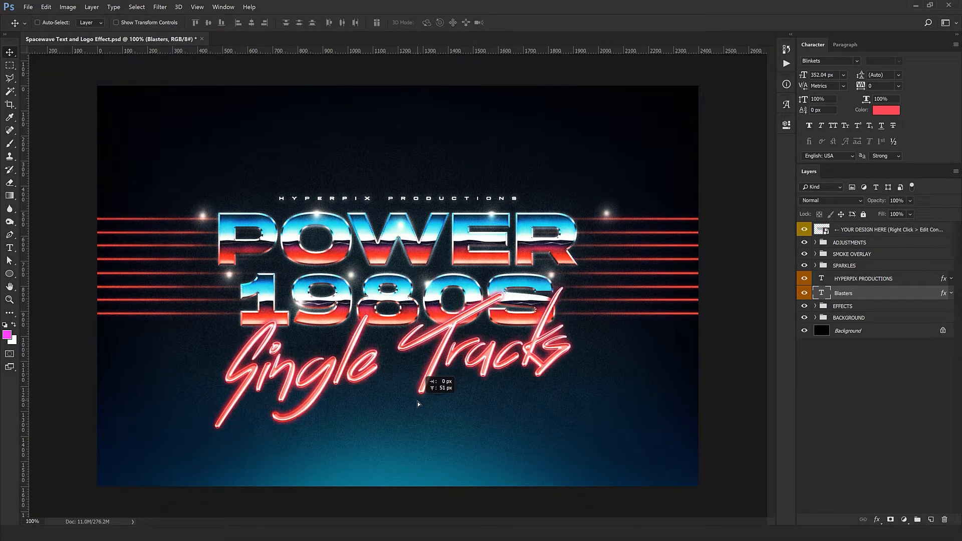
{"action": "key", "text": "t"}
{"action": "double_click", "coordinate": [387, 362]}
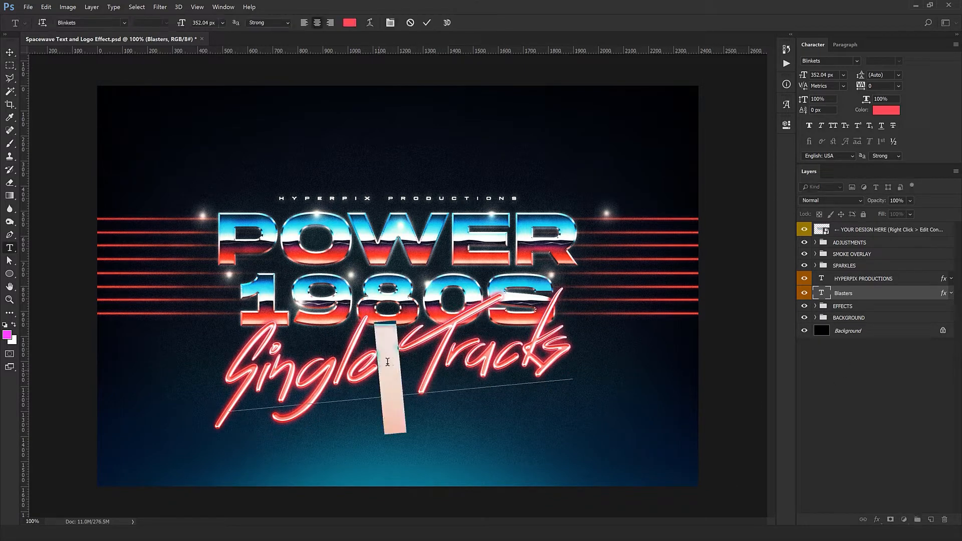
{"action": "left_click", "coordinate": [883, 85]}
{"action": "scroll", "coordinate": [883, 85], "scroll_direction": "down", "scroll_amount": 20}
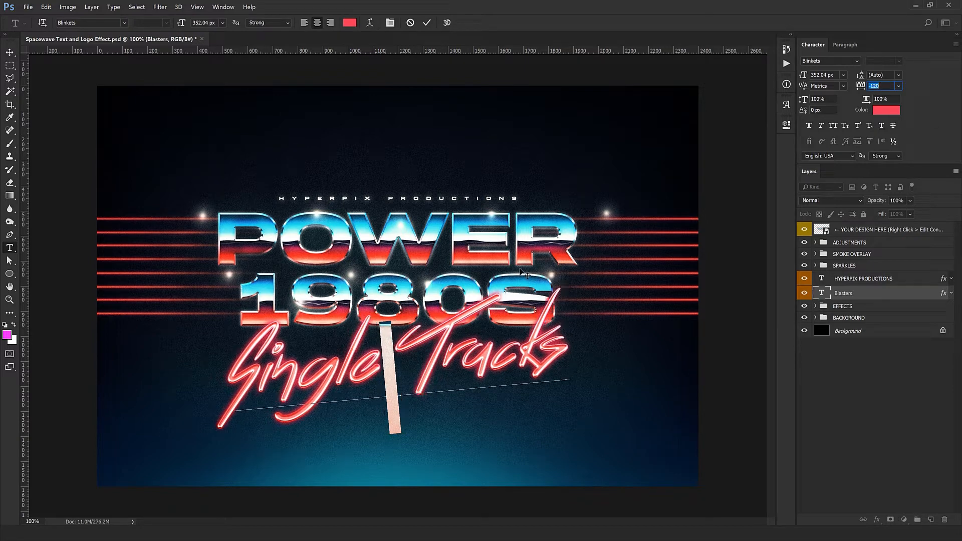
{"action": "key", "text": "shift+Up"}
{"action": "key", "text": "shift+Up"}
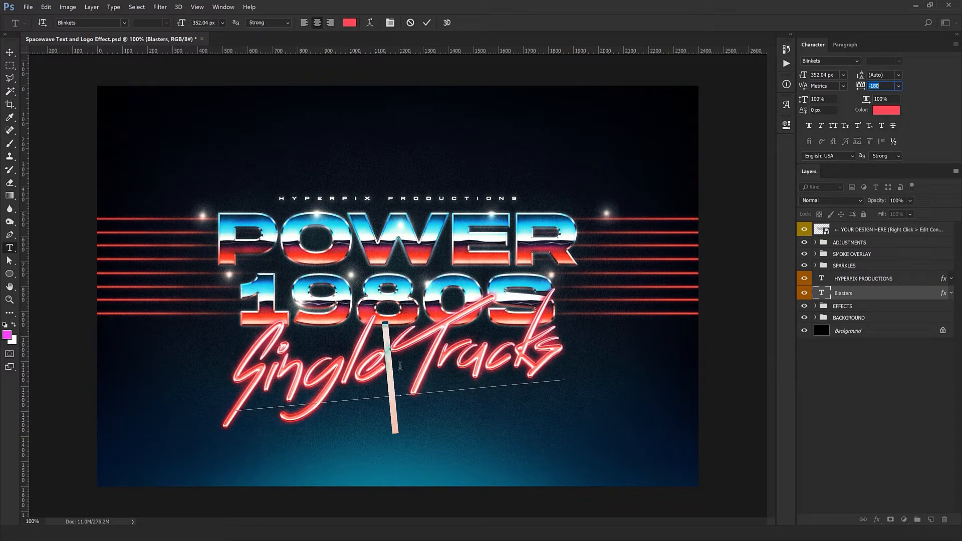
{"action": "key", "text": "ctrl+Return"}
{"action": "key", "text": "v"}
{"action": "left_click_drag", "start_coordinate": [499, 293], "coordinate": [499, 321]}
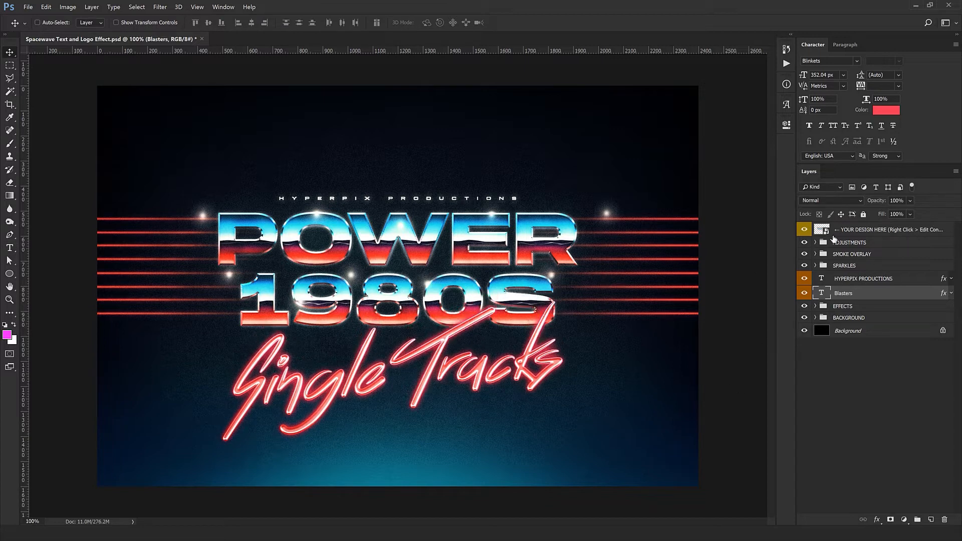
- Set the middle Color Balance adjustment in the COLOR / BRIGHTNESS / CONTRAST group to red +68, green +29 and blue +41, then collapse that group
{"action": "left_click", "coordinate": [849, 244]}
{"action": "left_click", "coordinate": [815, 243]}
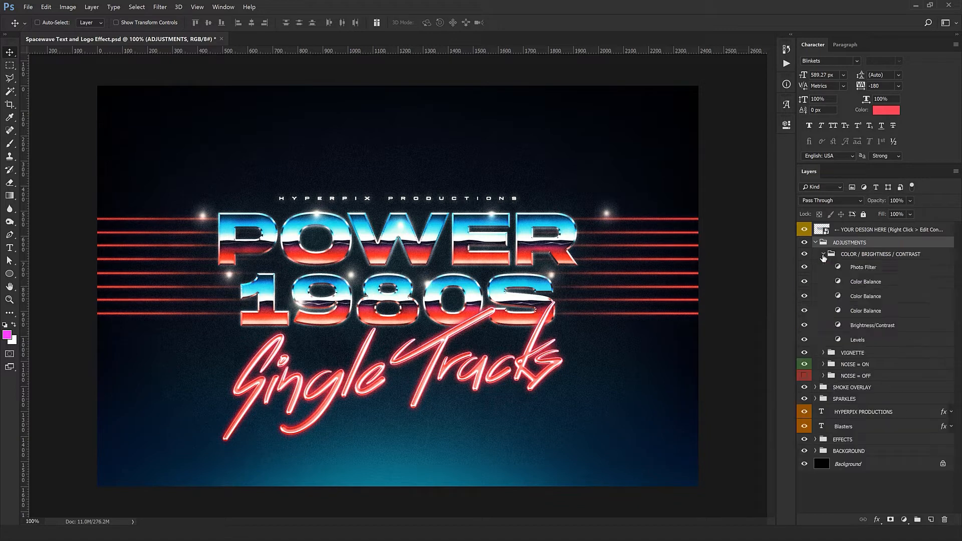
{"action": "left_click", "coordinate": [824, 254]}
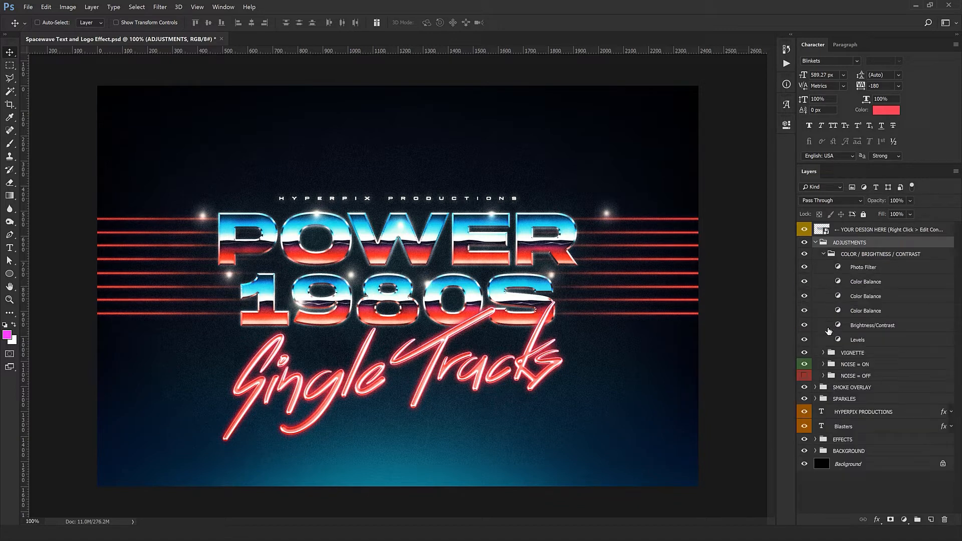
{"action": "double_click", "coordinate": [838, 297]}
{"action": "left_click_drag", "start_coordinate": [696, 176], "coordinate": [703, 202]}
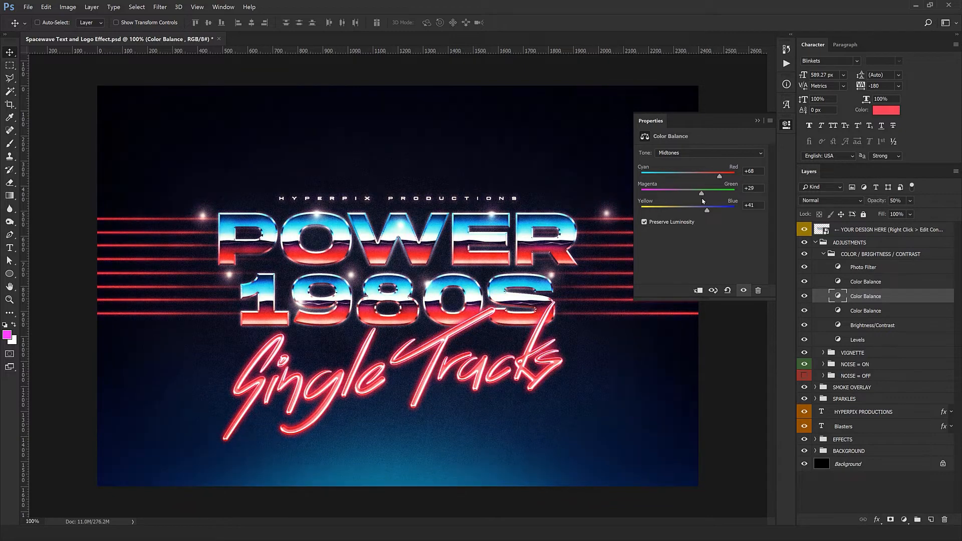
{"action": "left_click", "coordinate": [659, 123]}
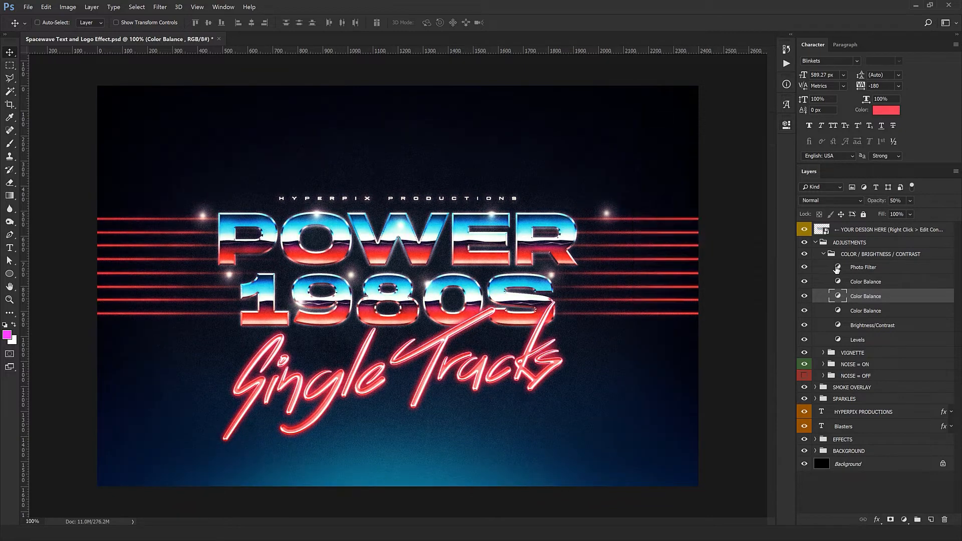
{"action": "left_click", "coordinate": [828, 256]}
{"action": "left_click", "coordinate": [825, 255]}
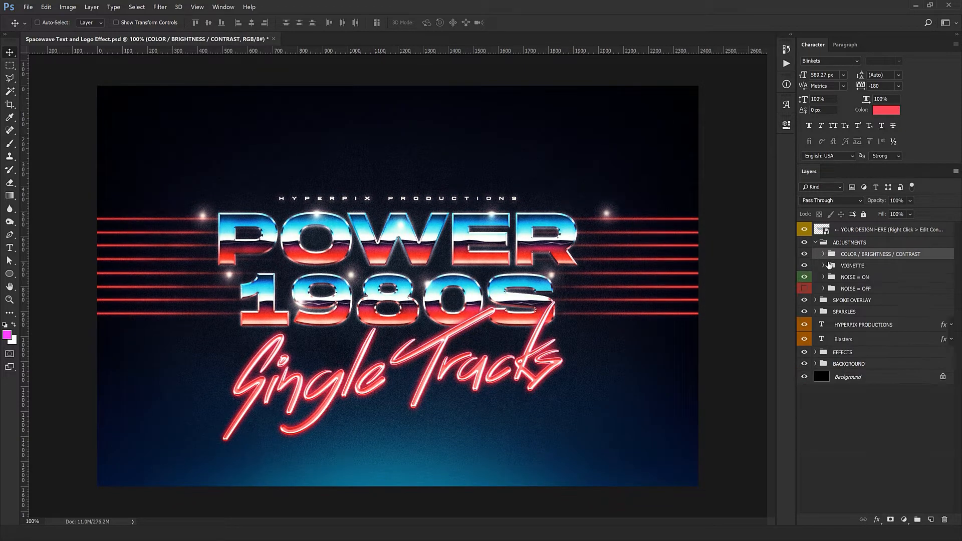
- Set the opacity of the Vignette layer in the VIGNETTE group to 20%, compare the artwork with and without it, and collapse the group
{"action": "left_click", "coordinate": [828, 266]}
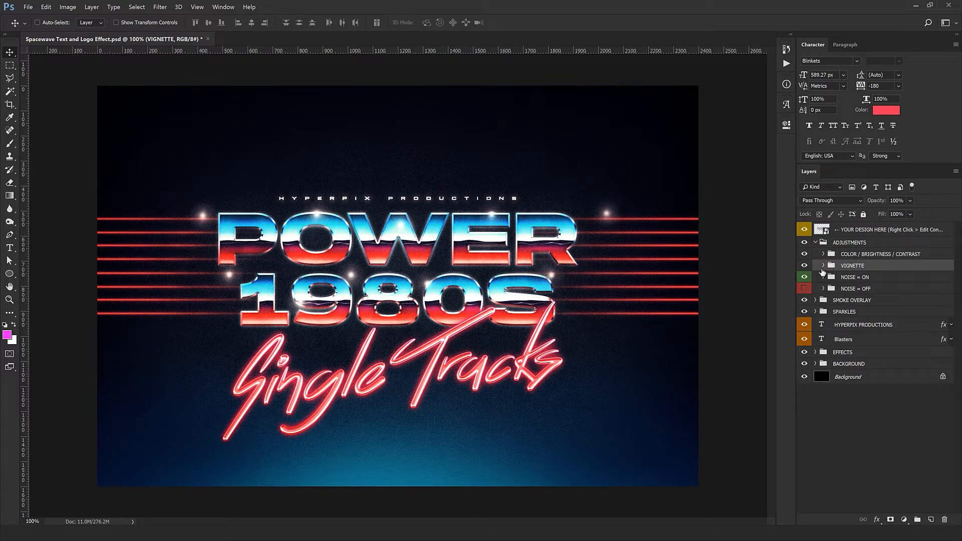
{"action": "left_click", "coordinate": [823, 267]}
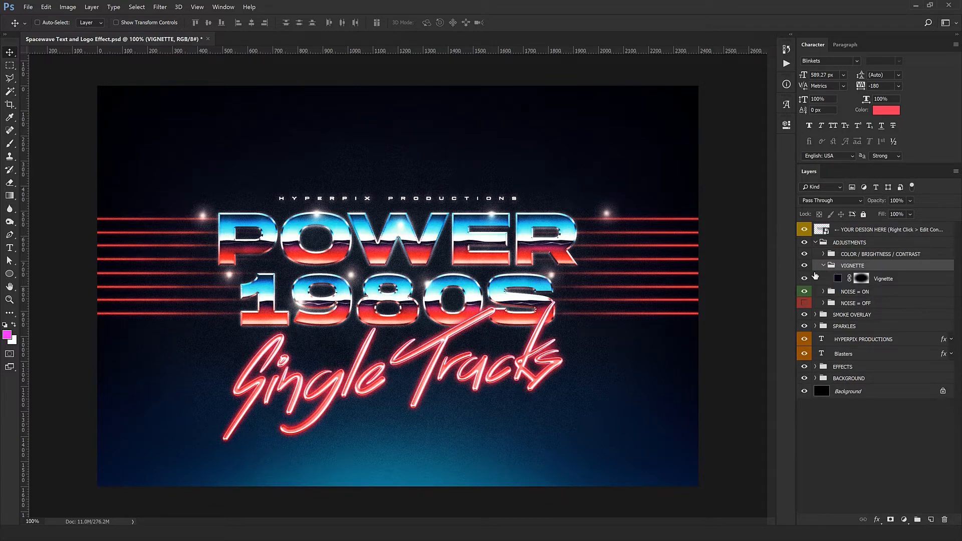
{"action": "left_click", "coordinate": [804, 279]}
{"action": "left_click", "coordinate": [804, 279]}
{"action": "left_click", "coordinate": [891, 280]}
{"action": "left_click_drag", "start_coordinate": [882, 201], "coordinate": [841, 216]}
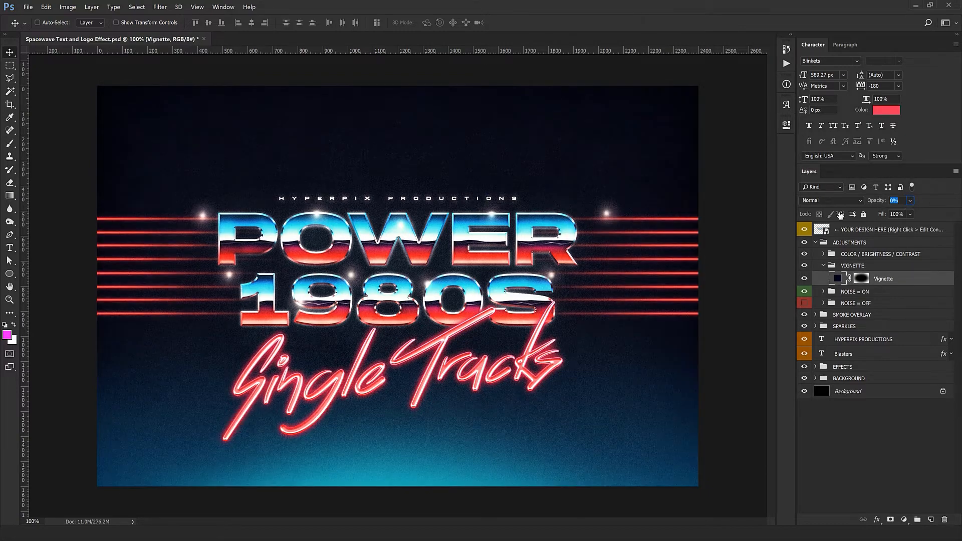
{"action": "type", "text": "20"}
{"action": "key", "text": "Return"}
{"action": "left_click", "coordinate": [807, 278]}
{"action": "left_click", "coordinate": [807, 278]}
{"action": "left_click", "coordinate": [824, 265]}
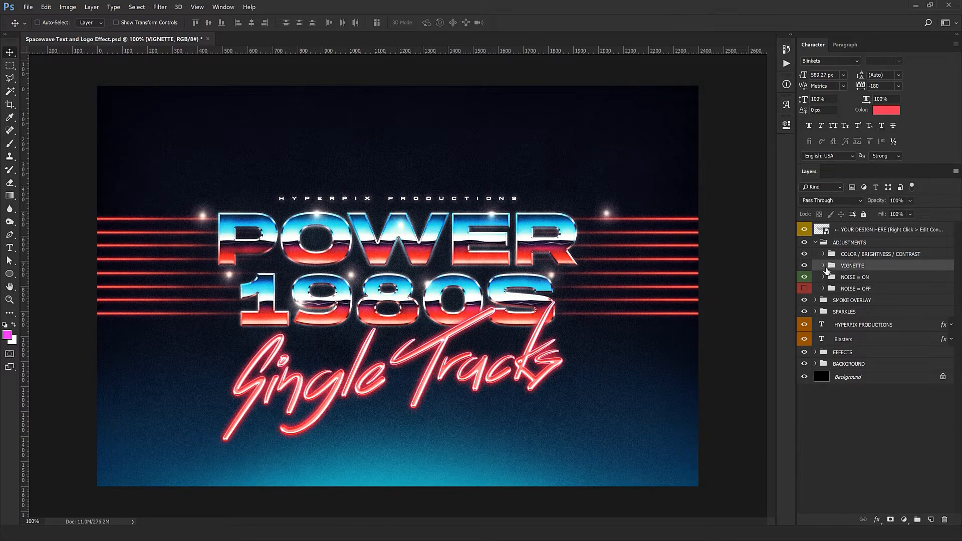
- Switch the artwork from the NOISE = ON group to NOISE = OFF and examine the texture of the lettering up close
{"action": "key", "text": "ctrl"}
{"action": "key", "text": "ctrl+plus"}
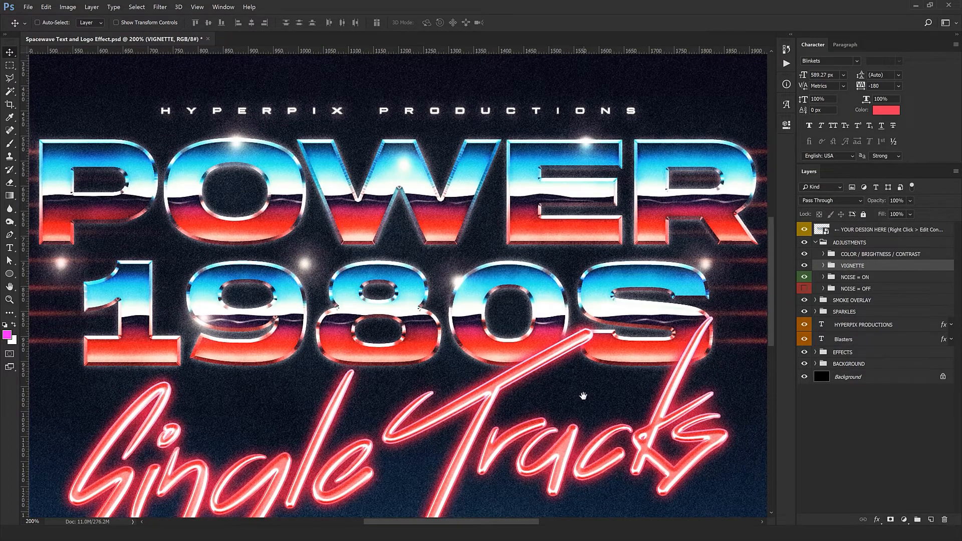
{"action": "left_click_drag", "start_coordinate": [583, 396], "coordinate": [582, 228]}
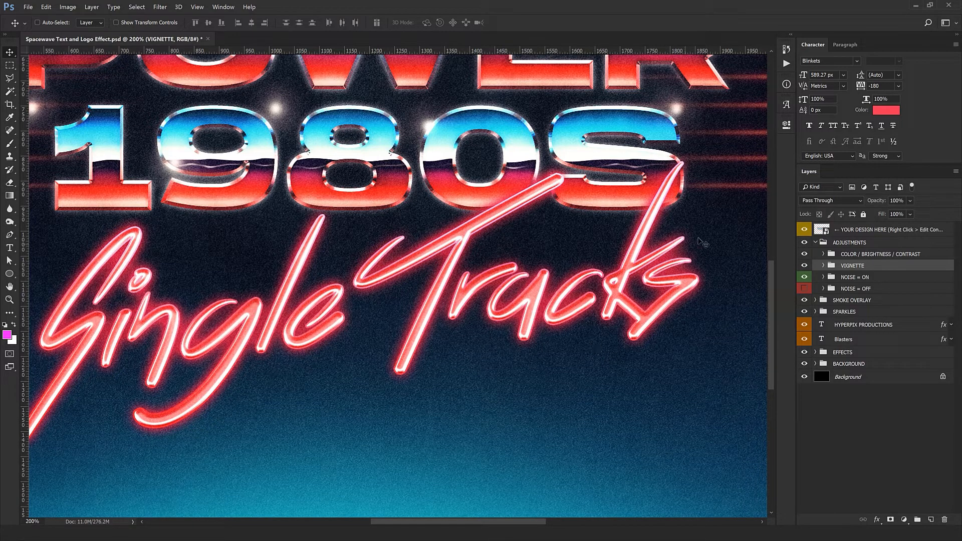
{"action": "left_click_drag", "start_coordinate": [456, 283], "coordinate": [502, 279]}
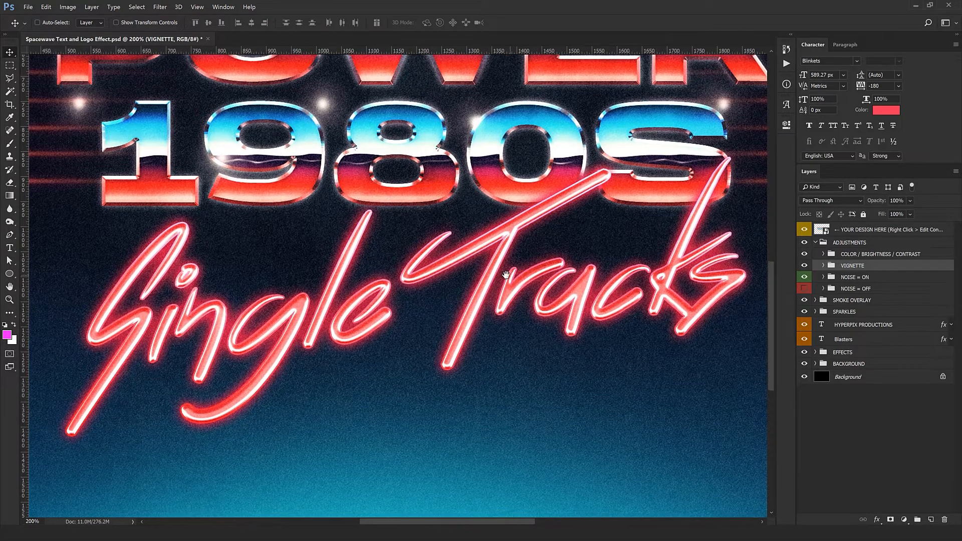
{"action": "left_click", "coordinate": [806, 277]}
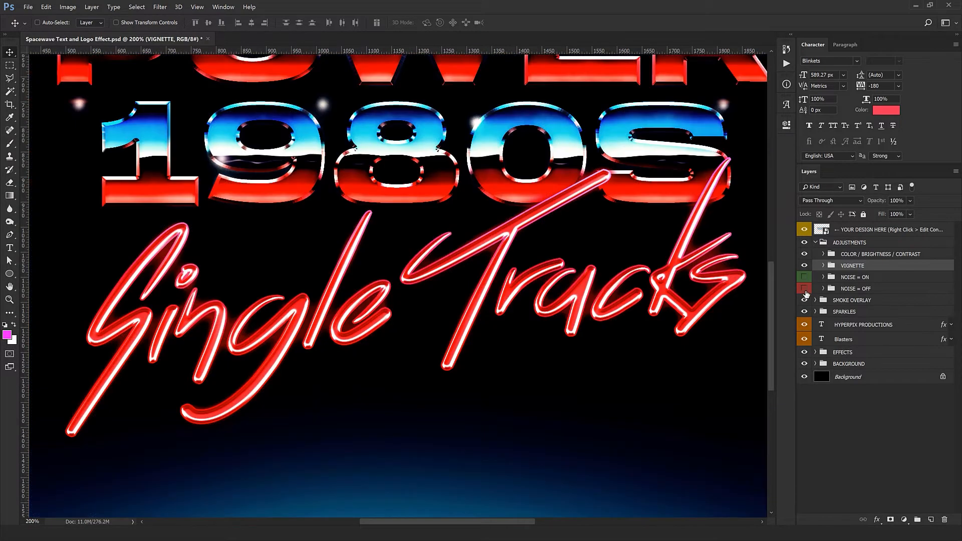
{"action": "key", "text": "ctrl+plus"}
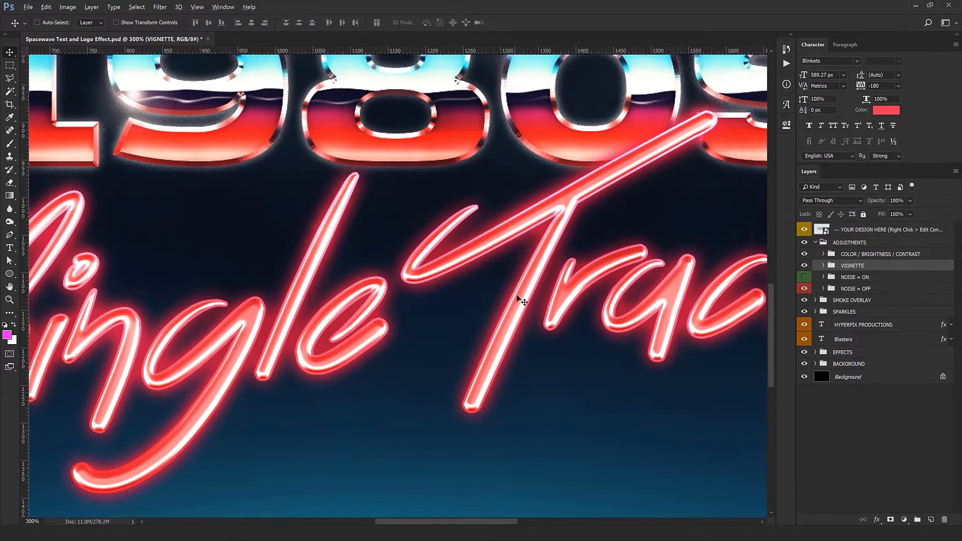
{"action": "left_click_drag", "start_coordinate": [519, 241], "coordinate": [501, 337]}
{"action": "key", "text": "ctrl+plus"}
{"action": "left_click_drag", "start_coordinate": [567, 257], "coordinate": [298, 351]}
{"action": "key", "text": "ctrl+1"}
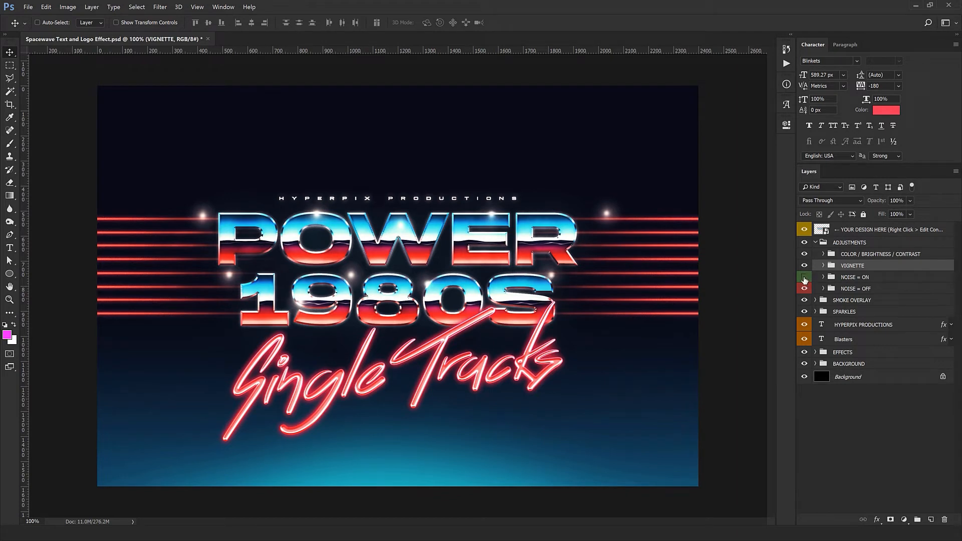
- Switch the artwork back by making NOISE = ON visible and hiding NOISE = OFF
{"action": "left_click", "coordinate": [805, 279]}
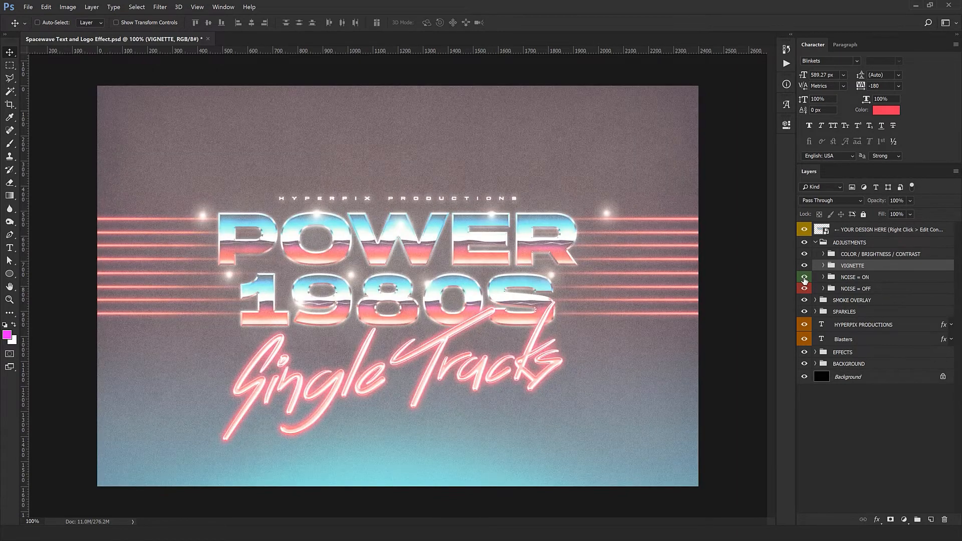
{"action": "left_click_drag", "start_coordinate": [806, 278], "coordinate": [805, 289]}
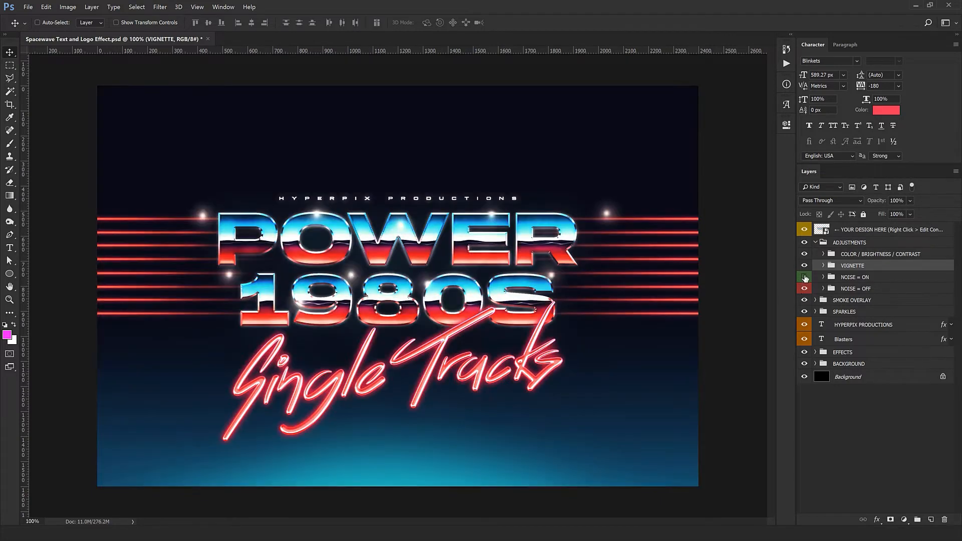
{"action": "left_click", "coordinate": [805, 289]}
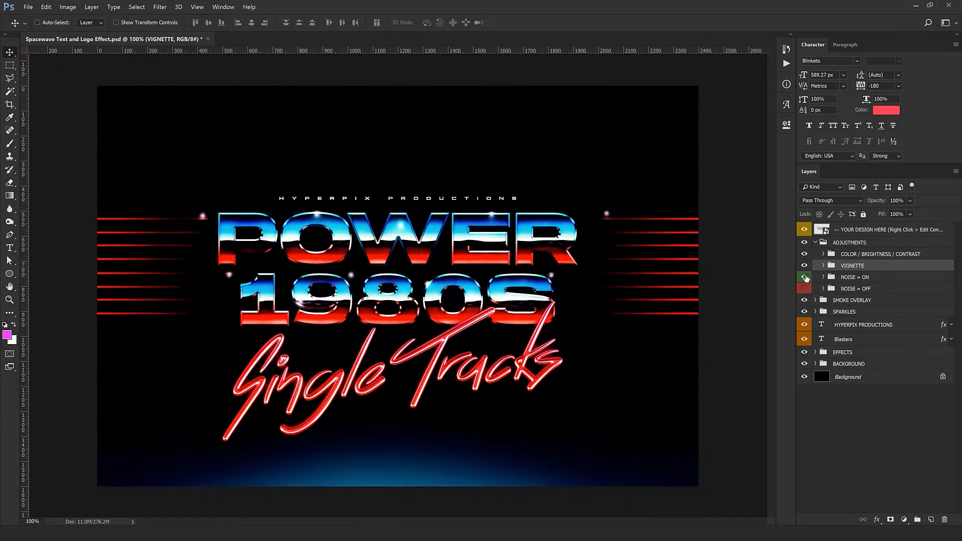
{"action": "left_click", "coordinate": [805, 277]}
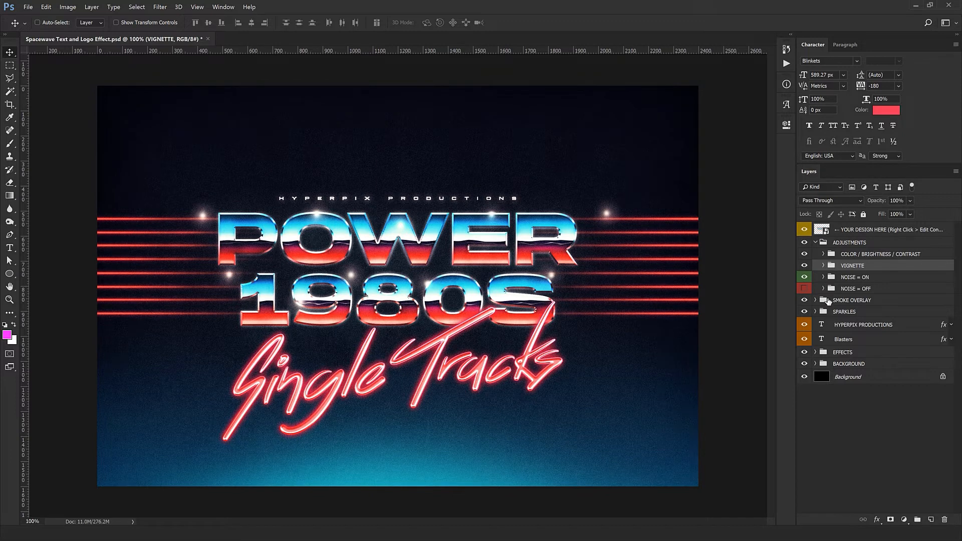
- Compare the artwork with and without the Smoke layer in the SMOKE OVERLAY group, leaving the layer visible and the group collapsed
{"action": "left_click", "coordinate": [815, 243]}
{"action": "left_click", "coordinate": [827, 256]}
{"action": "left_click", "coordinate": [815, 254]}
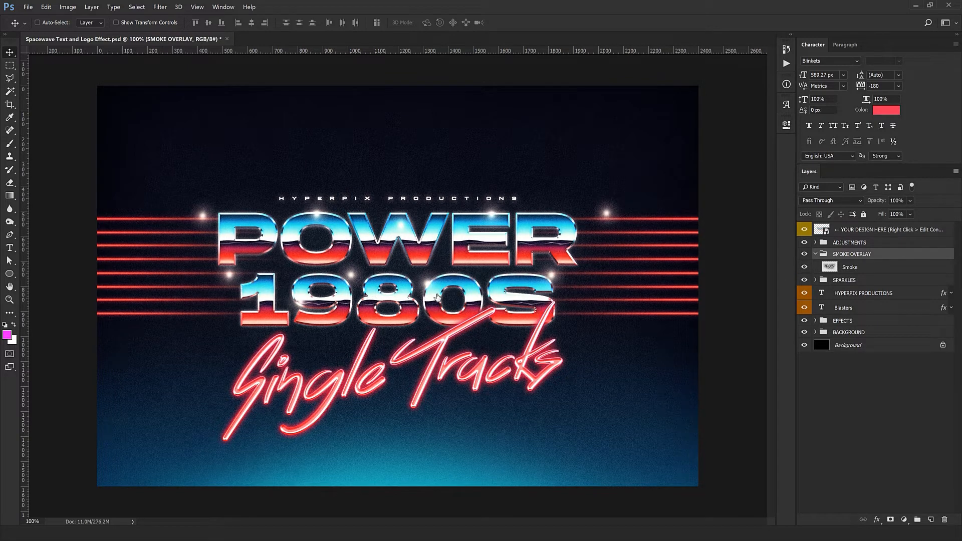
{"action": "left_click", "coordinate": [852, 267]}
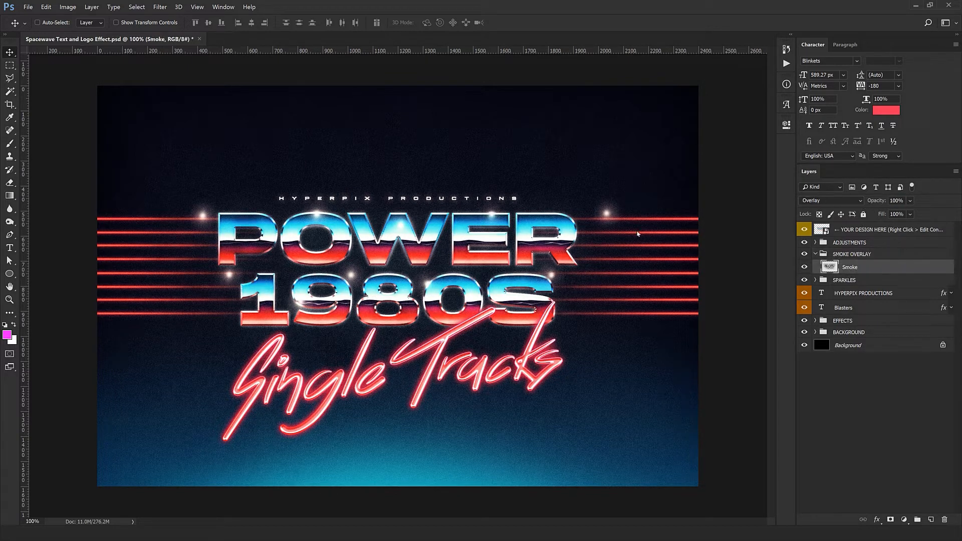
{"action": "left_click", "coordinate": [806, 269]}
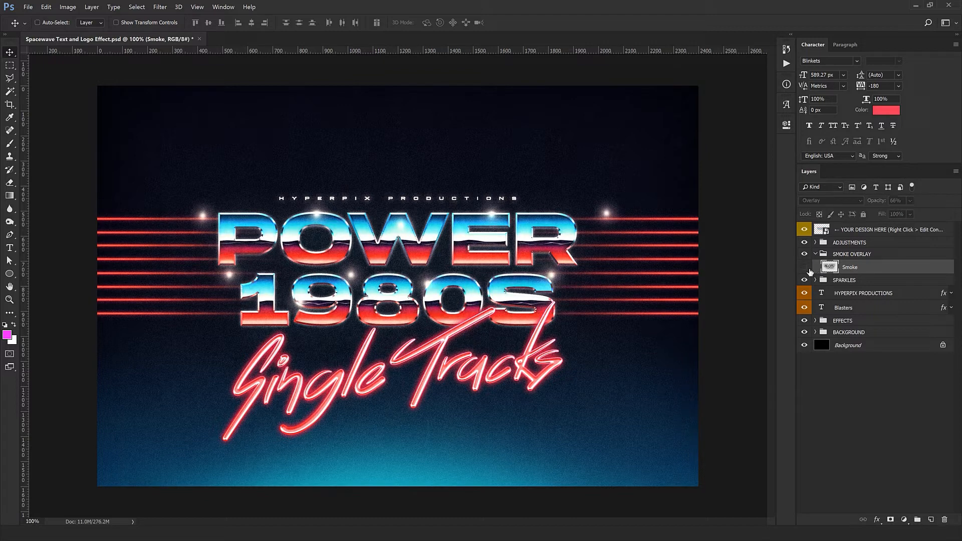
{"action": "left_click", "coordinate": [805, 268]}
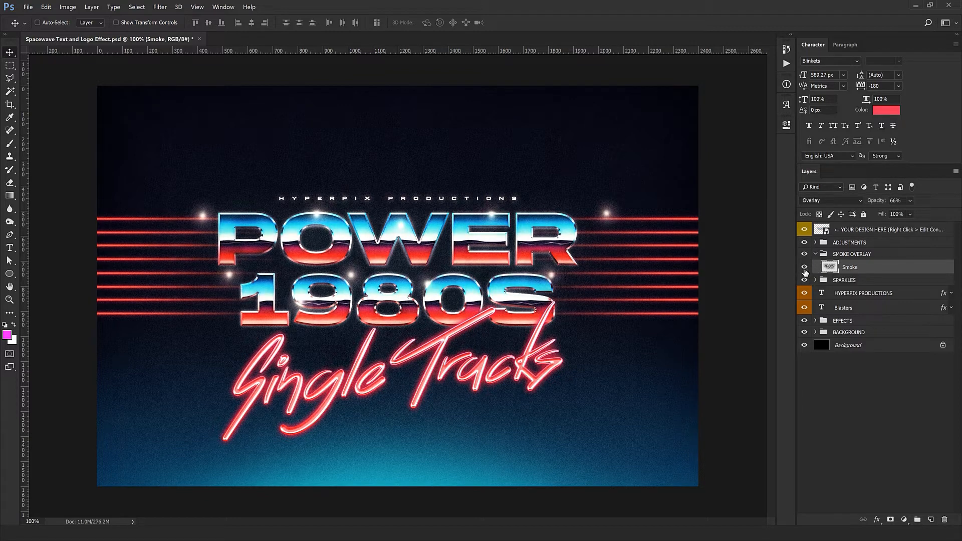
{"action": "left_click", "coordinate": [805, 268]}
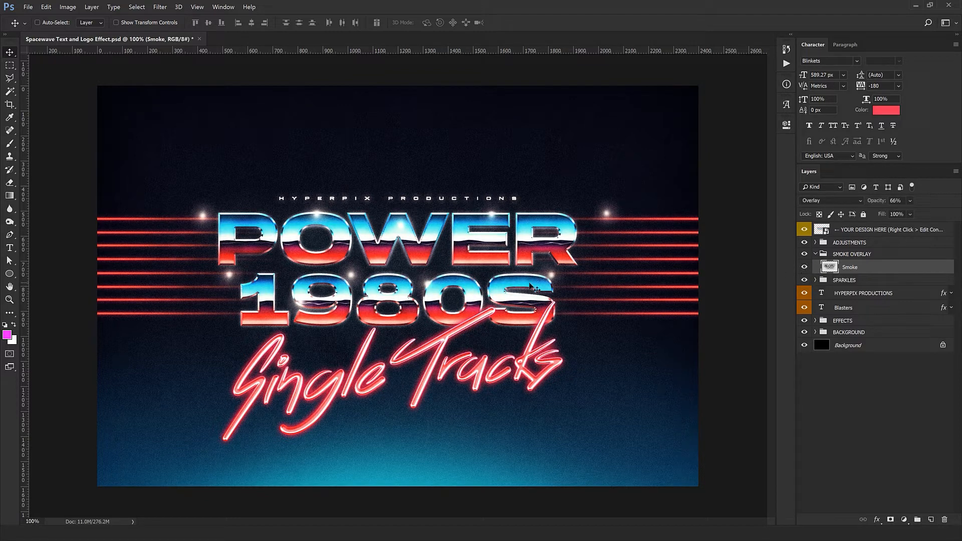
{"action": "left_click", "coordinate": [815, 256]}
{"action": "left_click", "coordinate": [817, 254]}
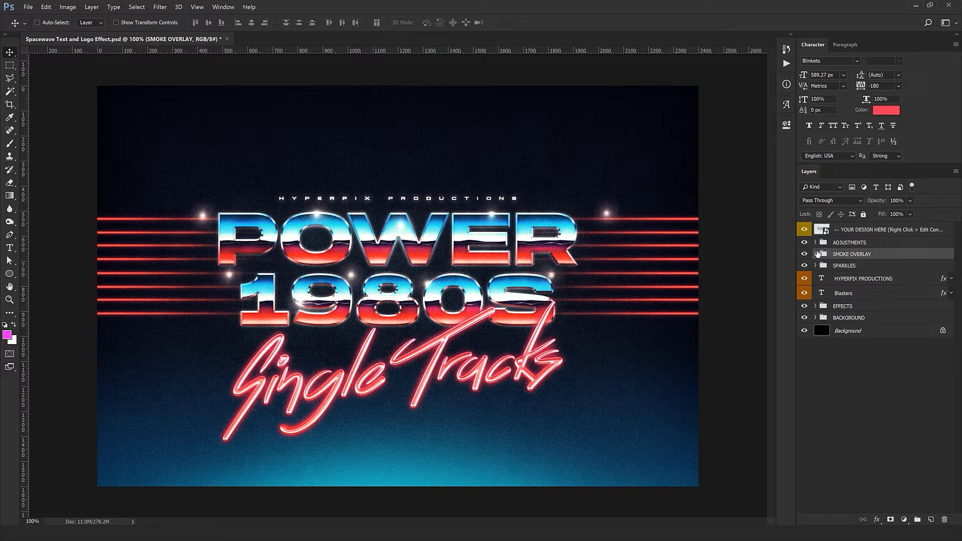
- Move the first sparkle in the SPARKLES group onto the left edge of the 1 in 1980S
{"action": "left_click", "coordinate": [816, 266]}
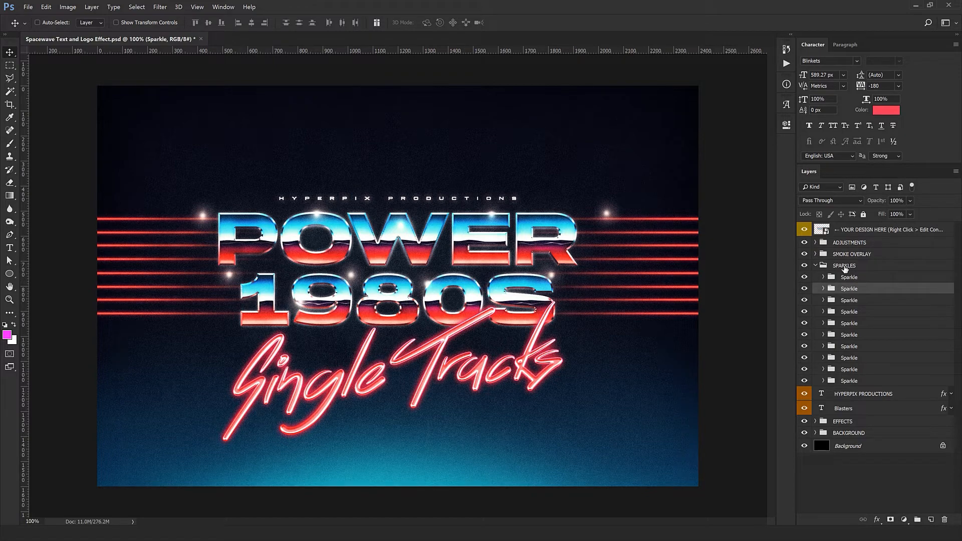
{"action": "left_click", "coordinate": [859, 279]}
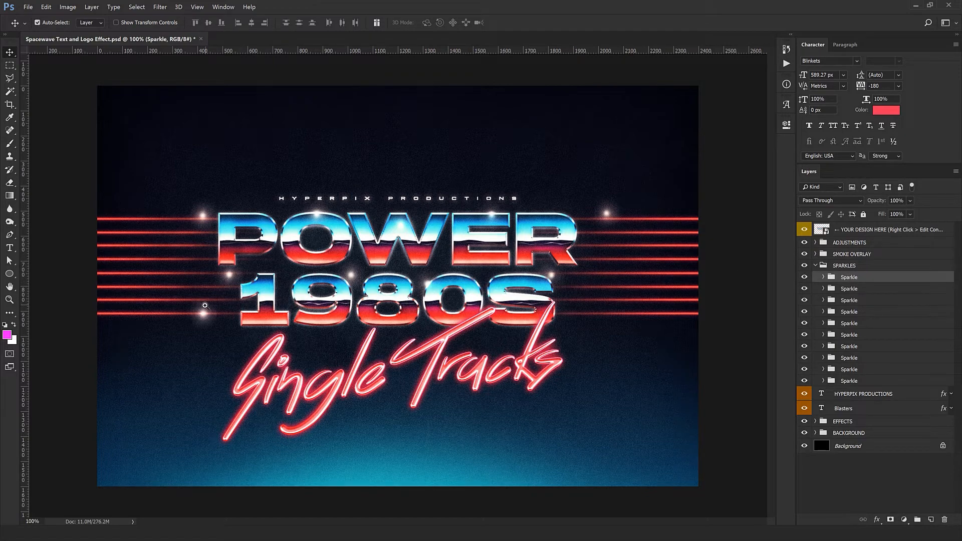
{"action": "left_click", "coordinate": [206, 305], "text": "ctrl"}
{"action": "left_click", "coordinate": [206, 305], "text": "ctrl"}
{"action": "left_click_drag", "start_coordinate": [247, 382], "coordinate": [320, 315]}
{"action": "left_click_drag", "start_coordinate": [322, 273], "coordinate": [317, 288]}
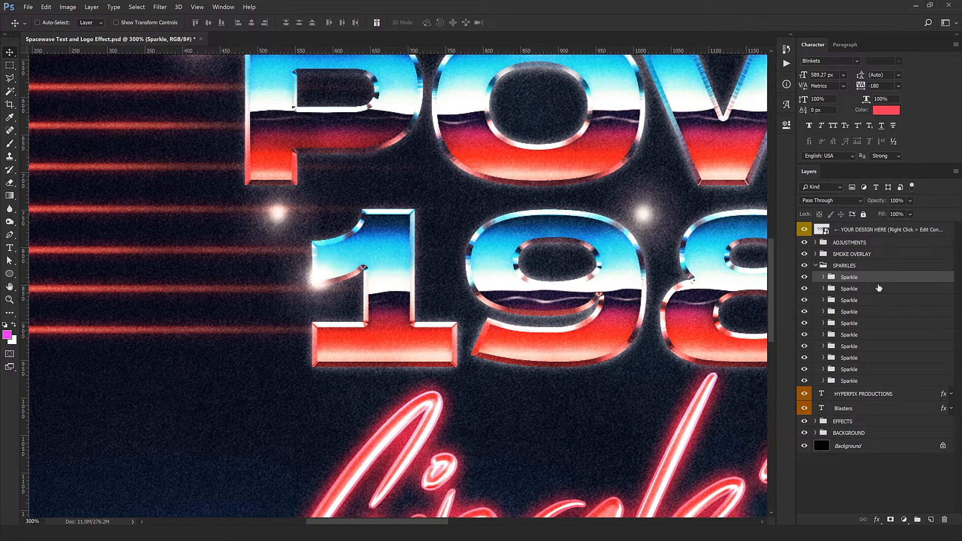
- Position the second sparkle on the upper-left edge of the 0 in 1980S
{"action": "left_click", "coordinate": [876, 288]}
{"action": "left_click_drag", "start_coordinate": [661, 313], "coordinate": [445, 359]}
{"action": "left_click", "coordinate": [300, 361], "text": "alt"}
{"action": "mouse_move", "coordinate": [216, 410]}
{"action": "left_mouse_down"}
{"action": "mouse_move", "coordinate": [347, 374]}
{"action": "mouse_move", "coordinate": [217, 415]}
{"action": "left_mouse_up"}
{"action": "left_click_drag", "start_coordinate": [442, 368], "coordinate": [369, 361]}
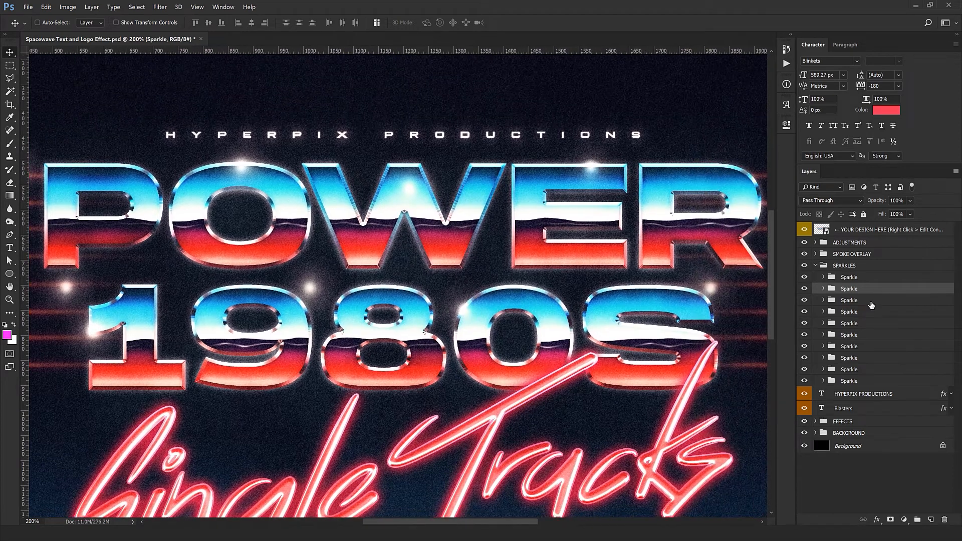
- Move the third sparkle to the spot between the O and W of POWER
{"action": "left_click", "coordinate": [873, 303]}
{"action": "left_click_drag", "start_coordinate": [236, 422], "coordinate": [301, 440]}
{"action": "left_click", "coordinate": [417, 386], "text": "alt"}
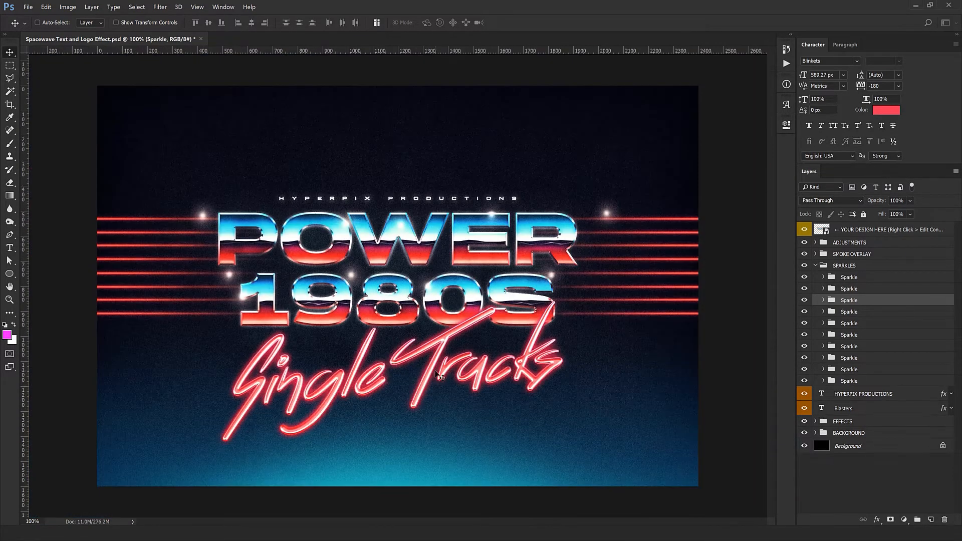
- Delete the seven remaining sparkles from the SPARKLES group, from the fourth to the last
{"action": "left_click", "coordinate": [856, 312]}
{"action": "left_click", "coordinate": [857, 381], "text": "shift"}
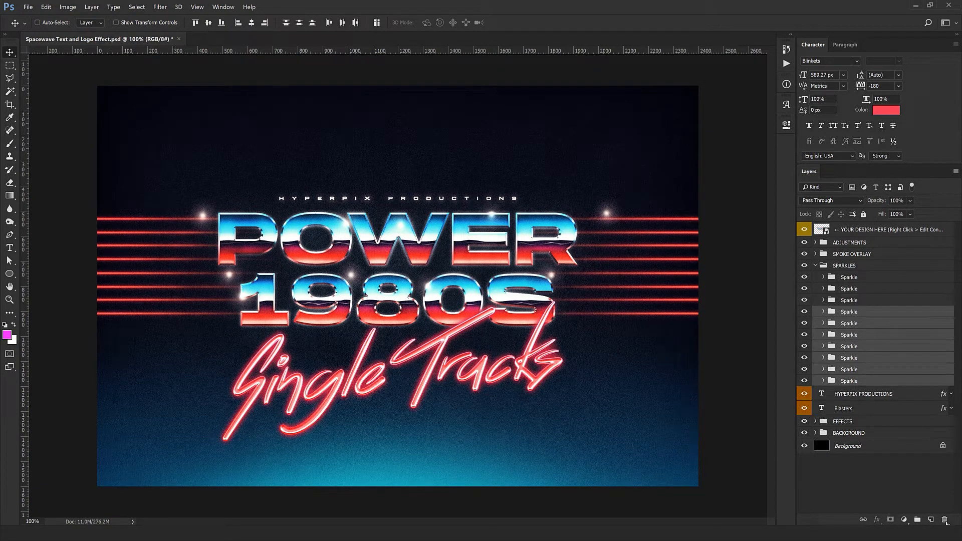
{"action": "left_click", "coordinate": [946, 521]}
- Duplicate the third sparkle several times, place the copies on the edges of the POWER and 1980S letters, and collapse the SPARKLES group
{"action": "left_click", "coordinate": [874, 300]}
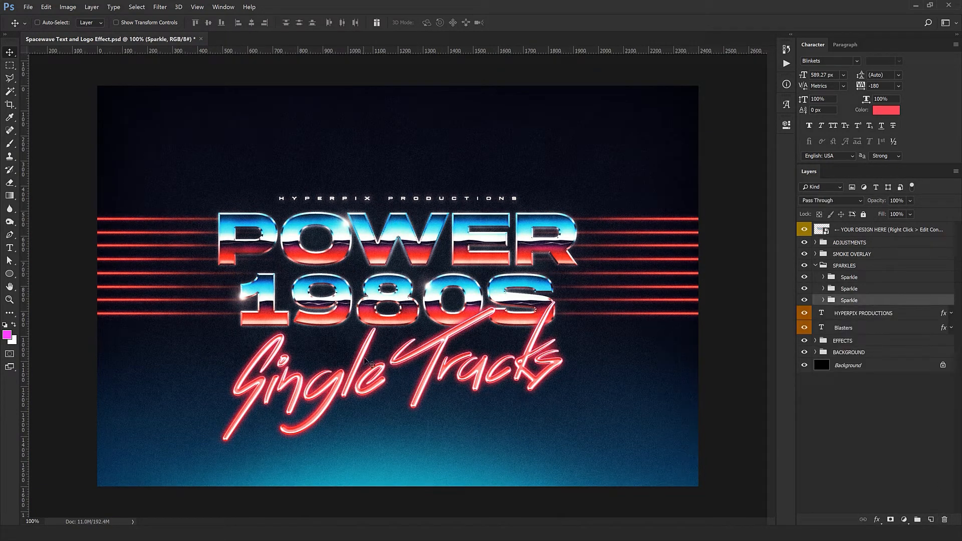
{"action": "left_click_drag", "start_coordinate": [248, 355], "coordinate": [399, 433]}
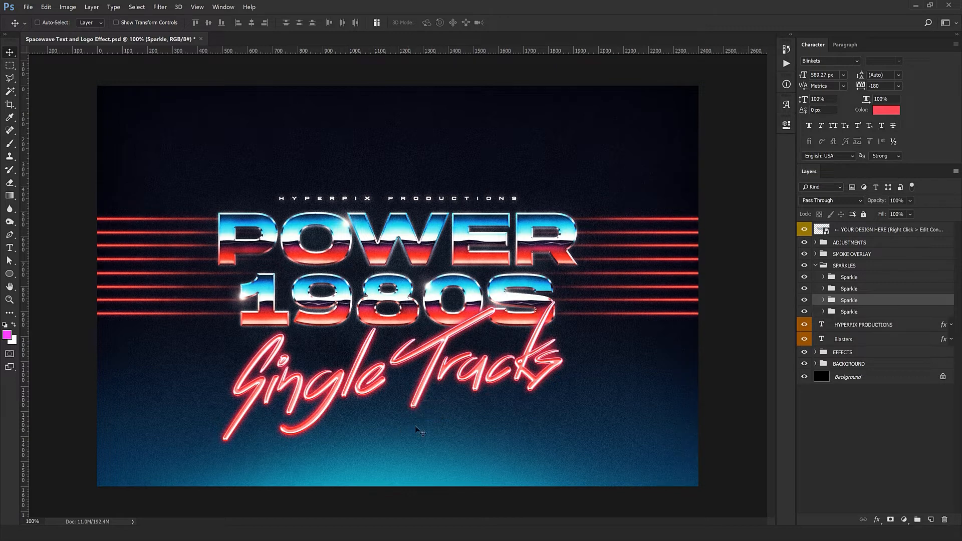
{"action": "left_click_drag", "start_coordinate": [542, 431], "coordinate": [491, 364]}
{"action": "left_click_drag", "start_coordinate": [490, 364], "coordinate": [315, 378]}
{"action": "left_click_drag", "start_coordinate": [314, 341], "coordinate": [351, 408]}
{"action": "left_click_drag", "start_coordinate": [351, 408], "coordinate": [532, 423]}
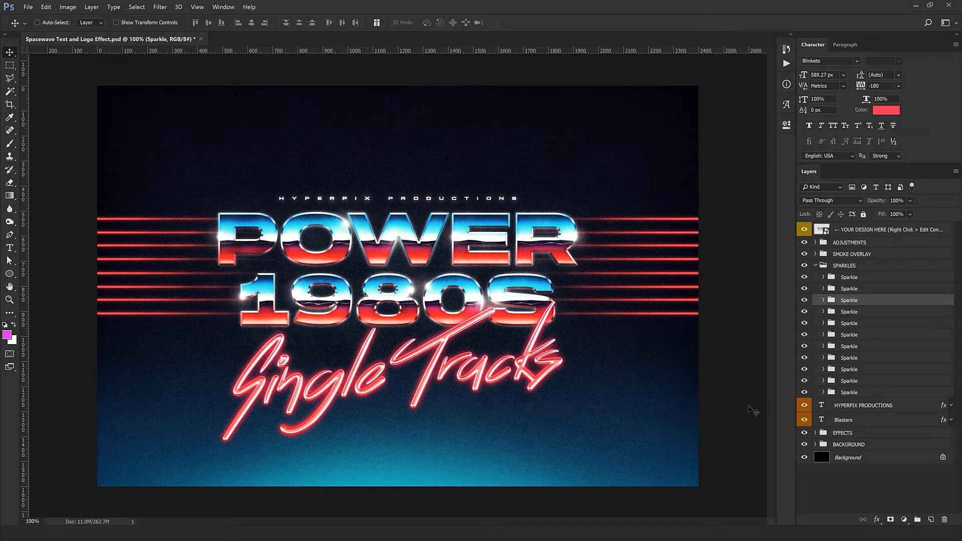
{"action": "left_click", "coordinate": [816, 266]}
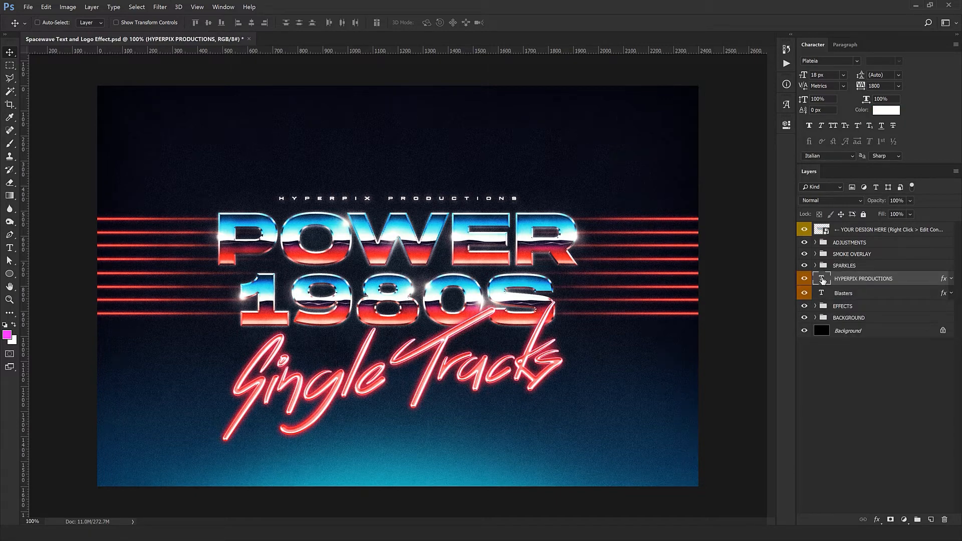
- Replace the small HYPERPIX PRODUCTIONS heading above POWER with YOUR DESIGN HERE
{"action": "double_click", "coordinate": [822, 279]}
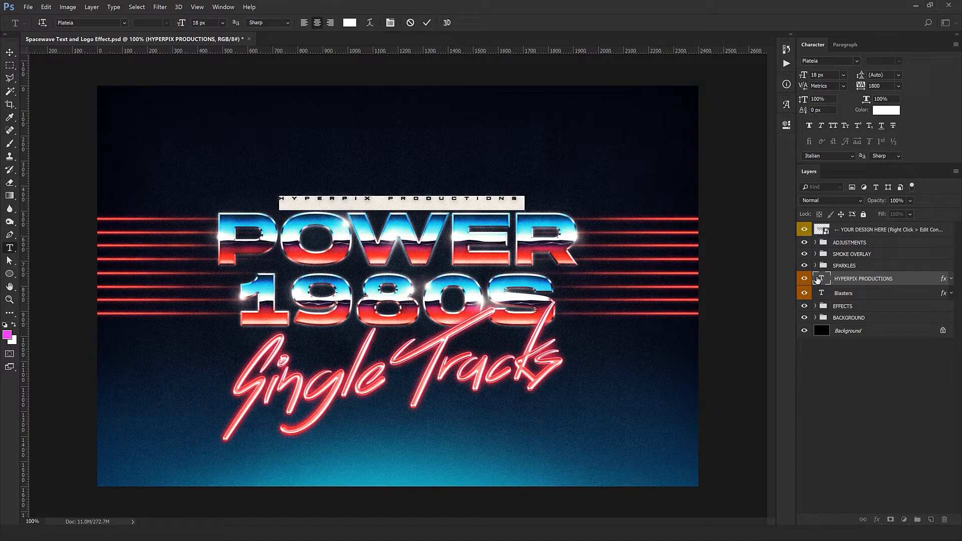
{"action": "type", "text": "YOUR DESIGN HERE"}
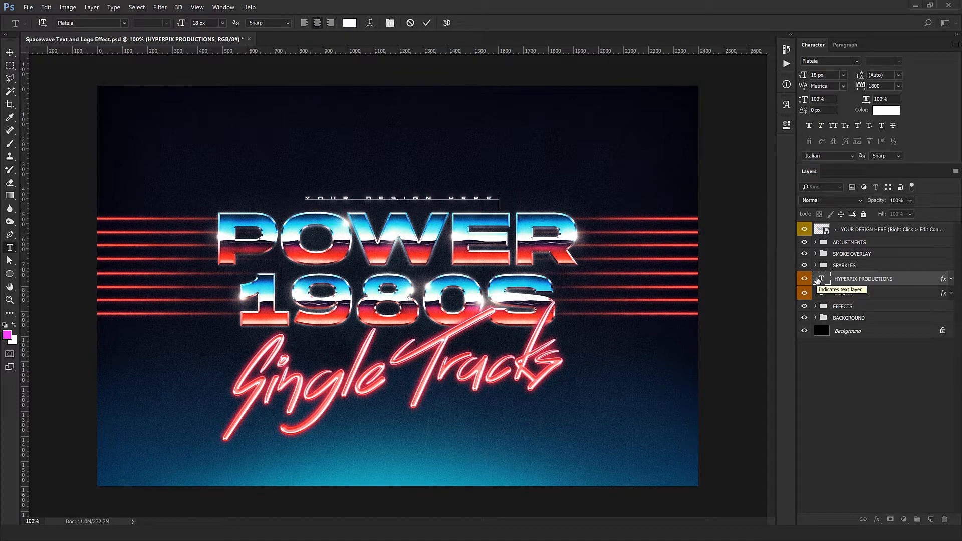
{"action": "key", "text": "ctrl+Return"}
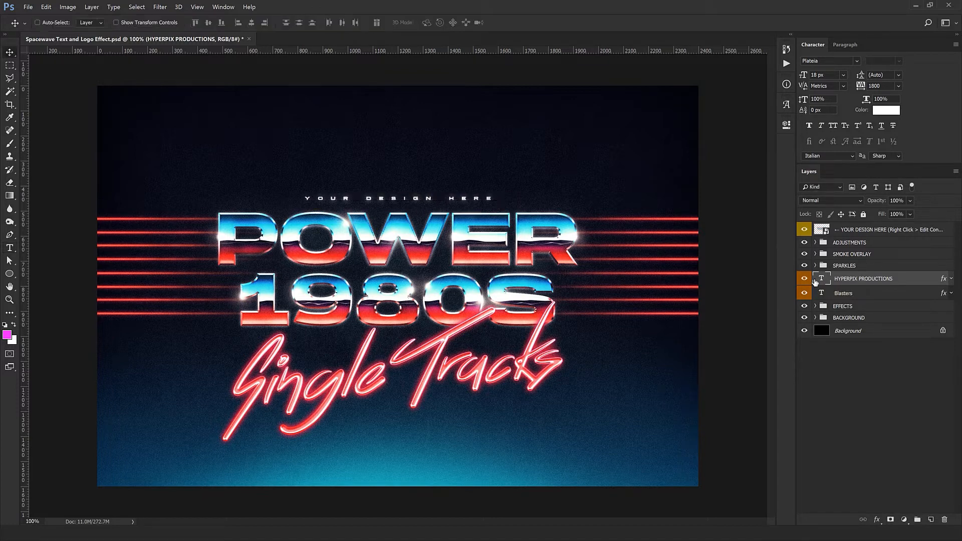
- Expand the BACKGROUND group and shift the hue of the CHANGE LINES COLOR adjustment so the red lines turn pink
{"action": "left_click", "coordinate": [842, 297]}
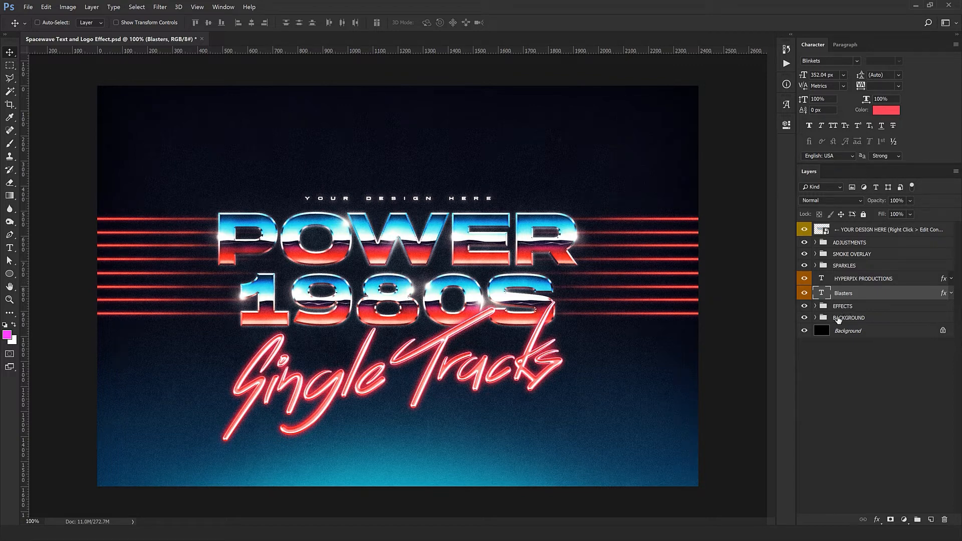
{"action": "left_click", "coordinate": [834, 319]}
{"action": "left_click", "coordinate": [816, 318]}
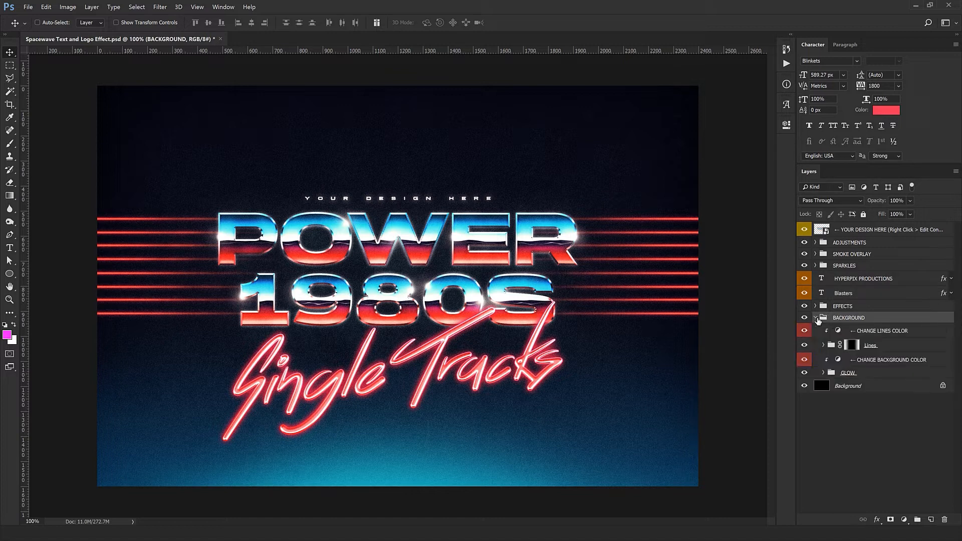
{"action": "left_click", "coordinate": [853, 335]}
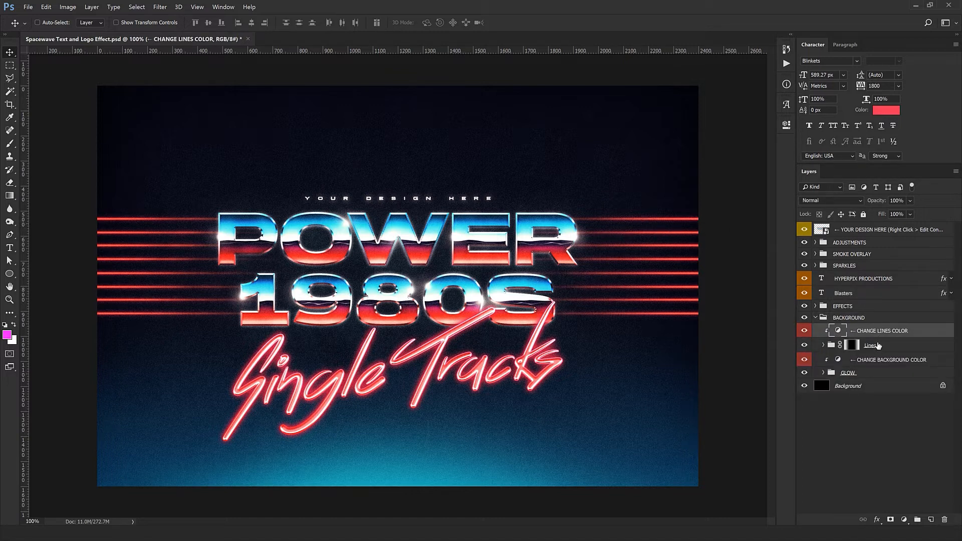
{"action": "double_click", "coordinate": [838, 332]}
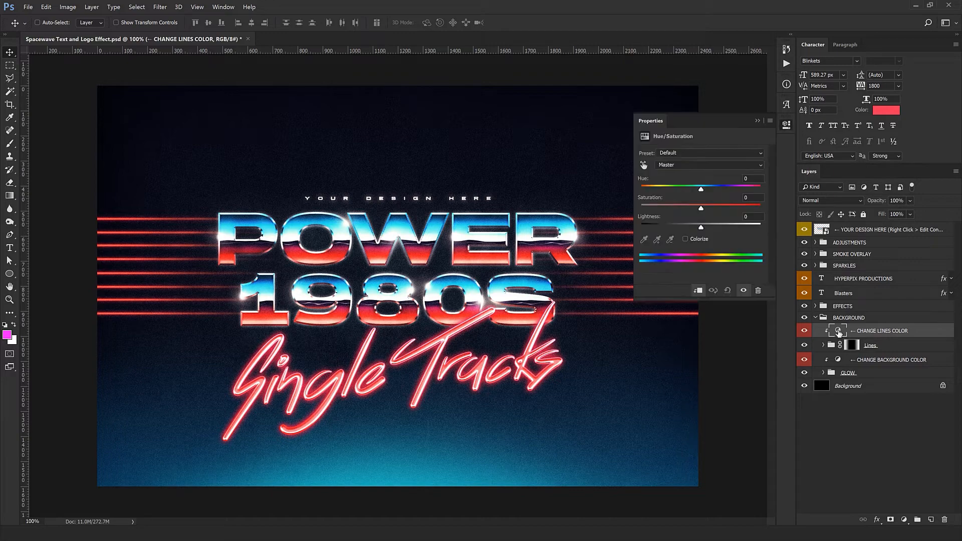
{"action": "left_click_drag", "start_coordinate": [700, 191], "coordinate": [728, 193]}
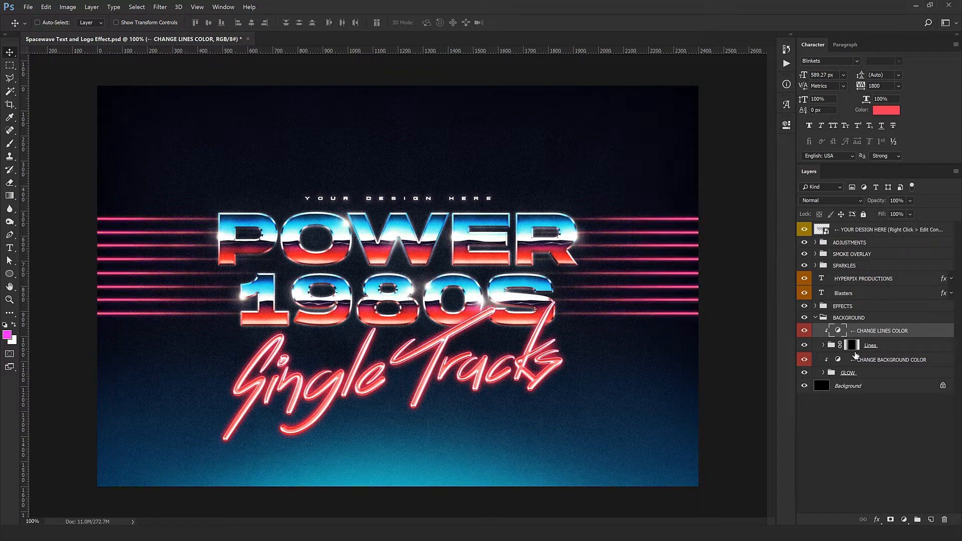
- Examine the Lines group's mask and contents
{"action": "left_click", "coordinate": [852, 345]}
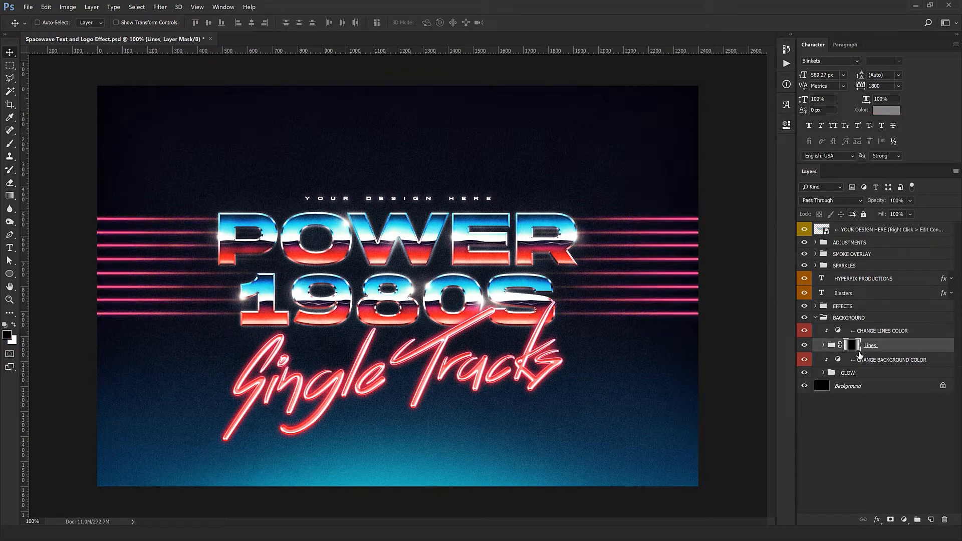
{"action": "left_click", "coordinate": [823, 345]}
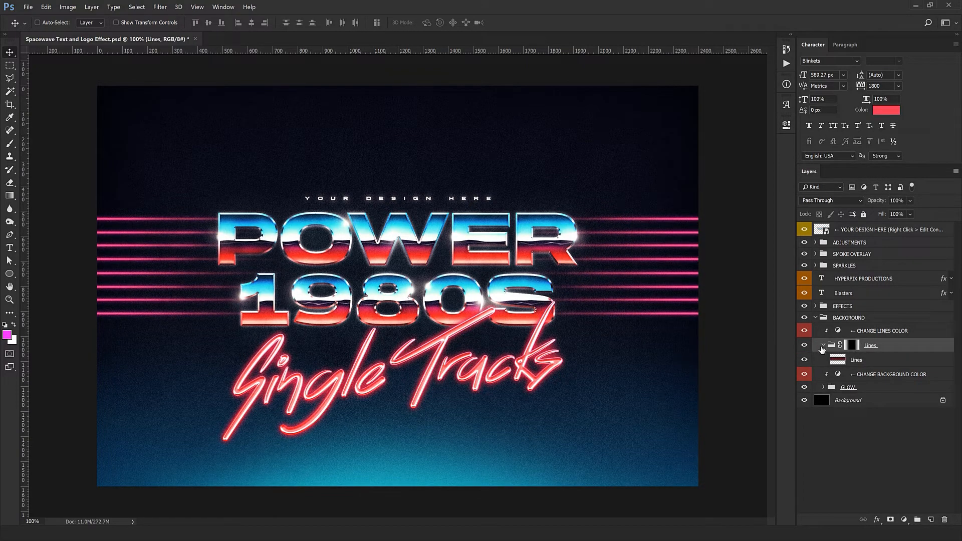
{"action": "left_click", "coordinate": [823, 346]}
- Try a hue of -96 on the CHANGE BACKGROUND COLOR adjustment for a green background, and undo it
{"action": "left_click", "coordinate": [873, 361]}
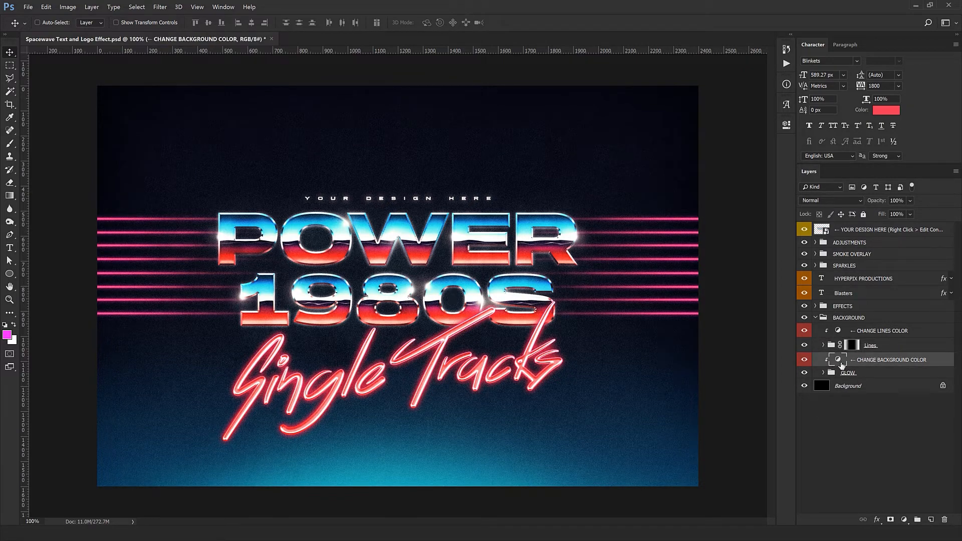
{"action": "double_click", "coordinate": [842, 364]}
{"action": "left_click_drag", "start_coordinate": [702, 186], "coordinate": [662, 204]}
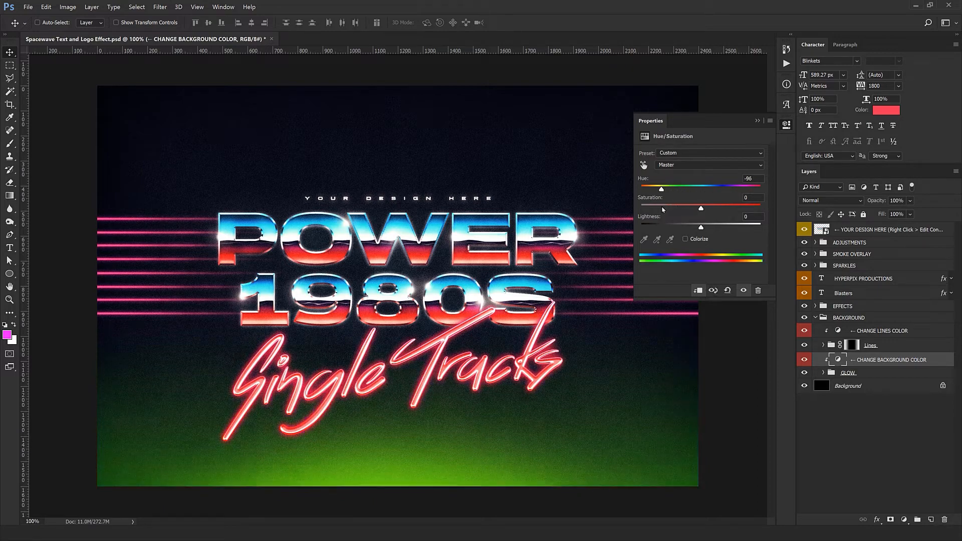
{"action": "key", "text": "ctrl+z"}
{"action": "left_click", "coordinate": [650, 122]}
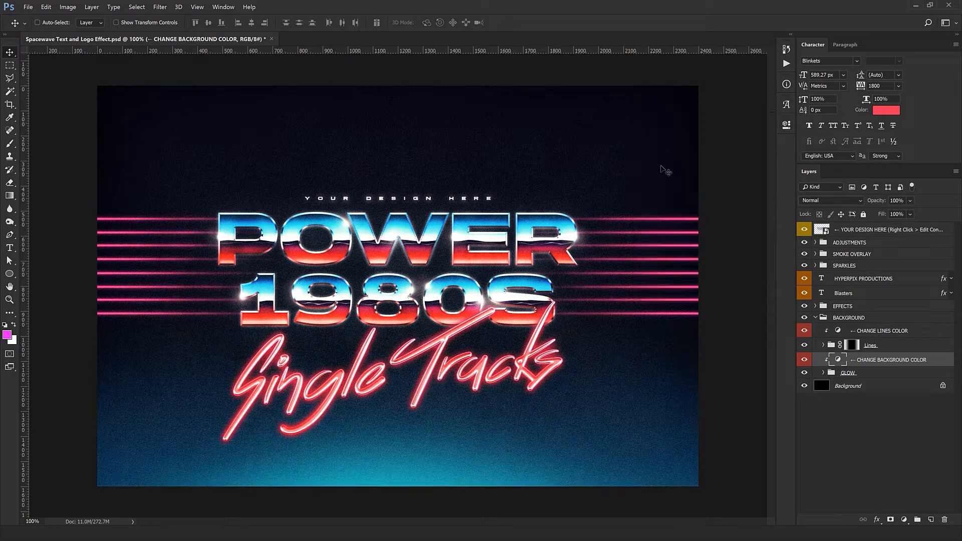
- Collapse the BACKGROUND group and bring the Toyota logo image from the Logo folder into the YOUR DESIGN HERE smart object
{"action": "left_click", "coordinate": [814, 318]}
{"action": "left_click", "coordinate": [815, 318]}
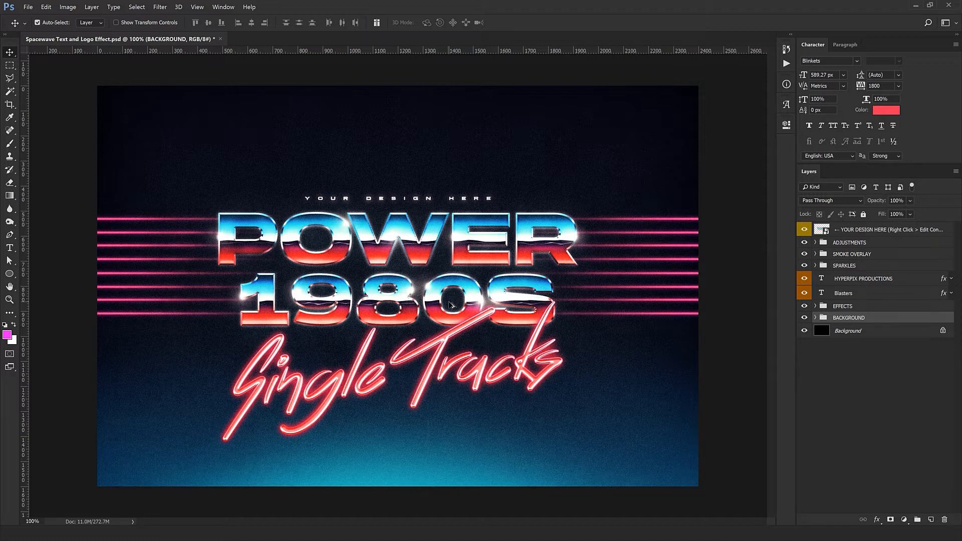
{"action": "left_click", "coordinate": [866, 229]}
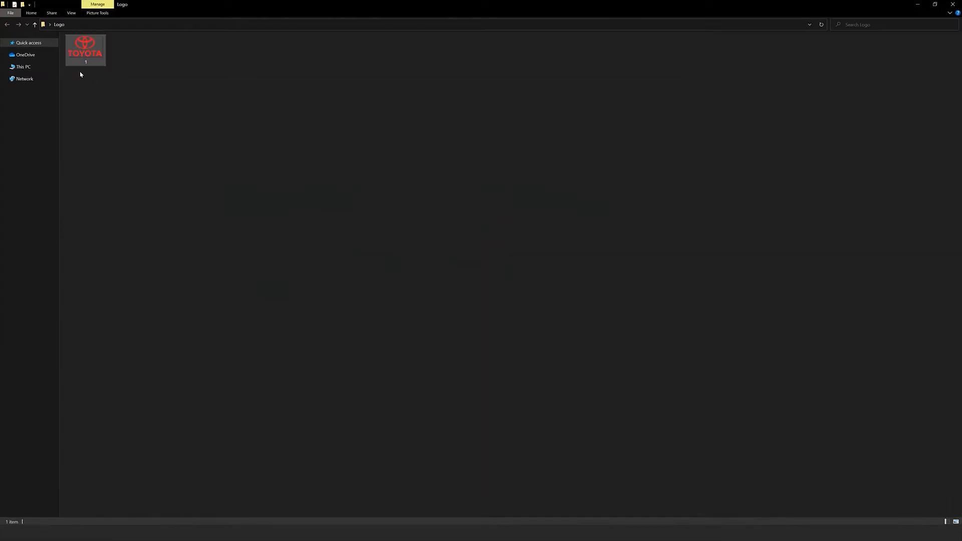
{"action": "left_click_drag", "start_coordinate": [85, 51], "coordinate": [453, 235]}
- Delete the POWER text layer and move the 1980S text below the Toyota logo
{"action": "left_click", "coordinate": [862, 246]}
{"action": "left_click", "coordinate": [946, 521]}
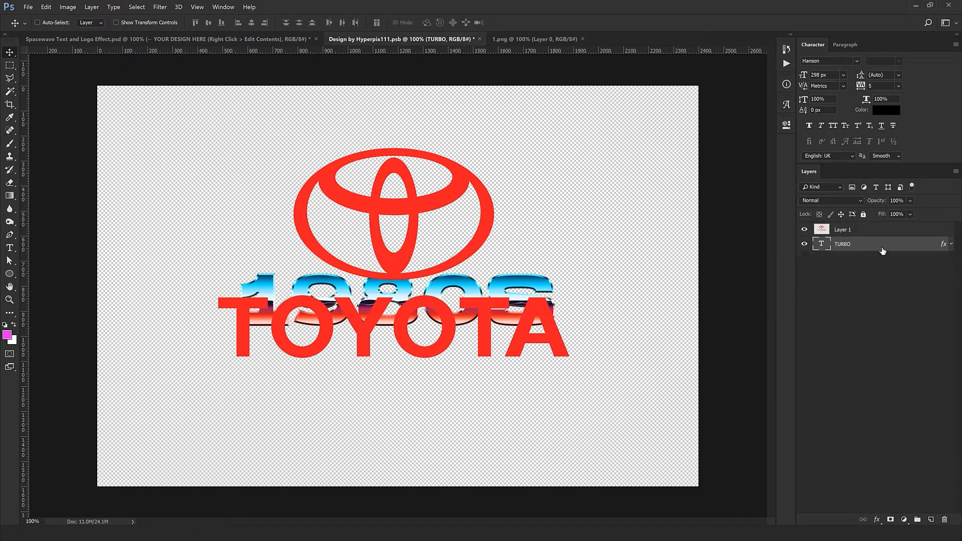
{"action": "left_click_drag", "start_coordinate": [555, 238], "coordinate": [506, 368]}
- Show the guides and shift the Toyota logo so it is centered on the vertical guide
{"action": "key", "text": "ctrl+semicolon"}
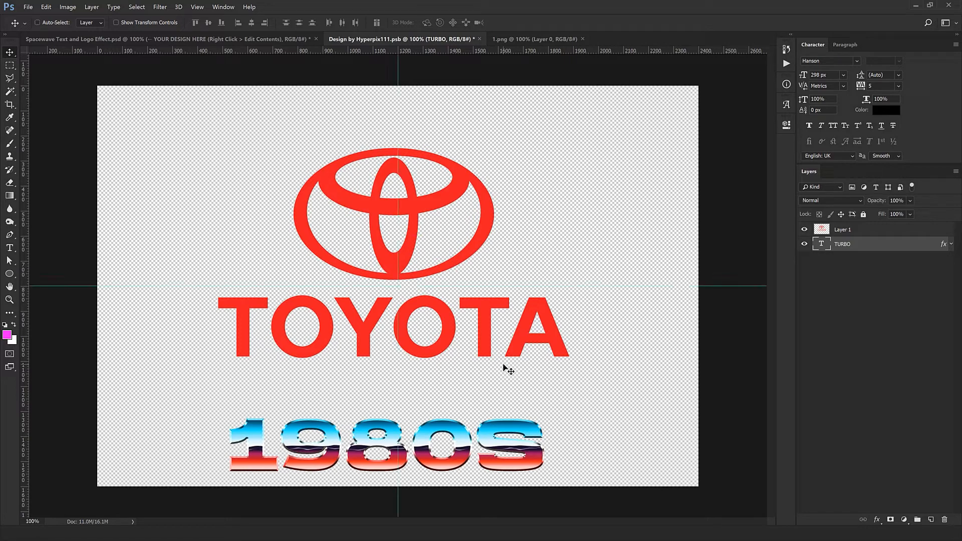
{"action": "left_click", "coordinate": [860, 232]}
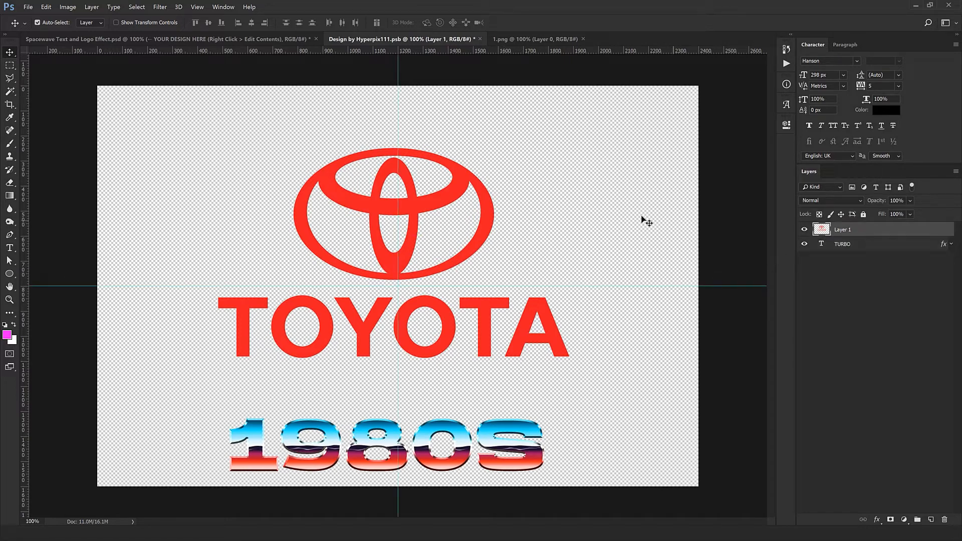
{"action": "key", "text": "ctrl+t"}
{"action": "left_click_drag", "start_coordinate": [426, 189], "coordinate": [435, 186]}
{"action": "key", "text": "Return"}
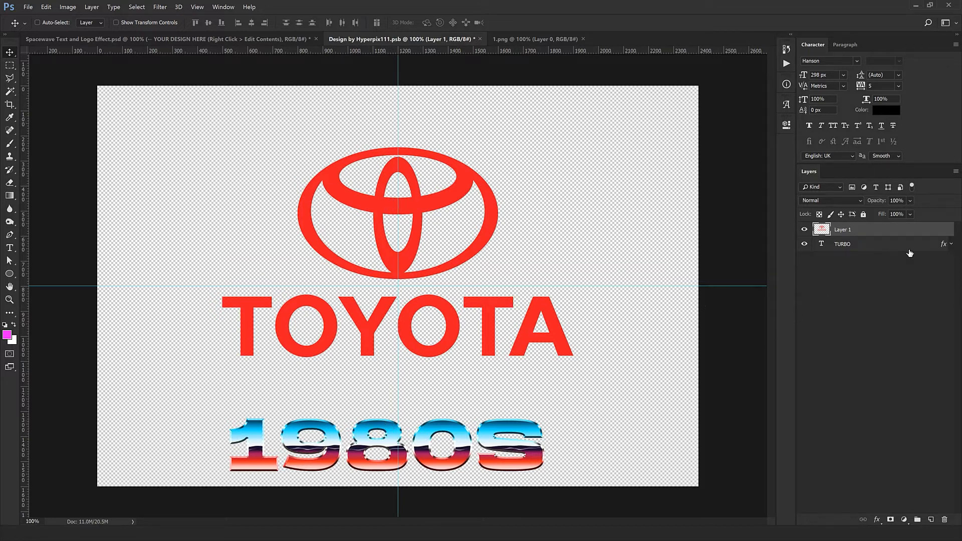
- Copy the layer style of the 1980S text and paste it onto the Toyota logo layer
{"action": "left_click", "coordinate": [940, 246]}
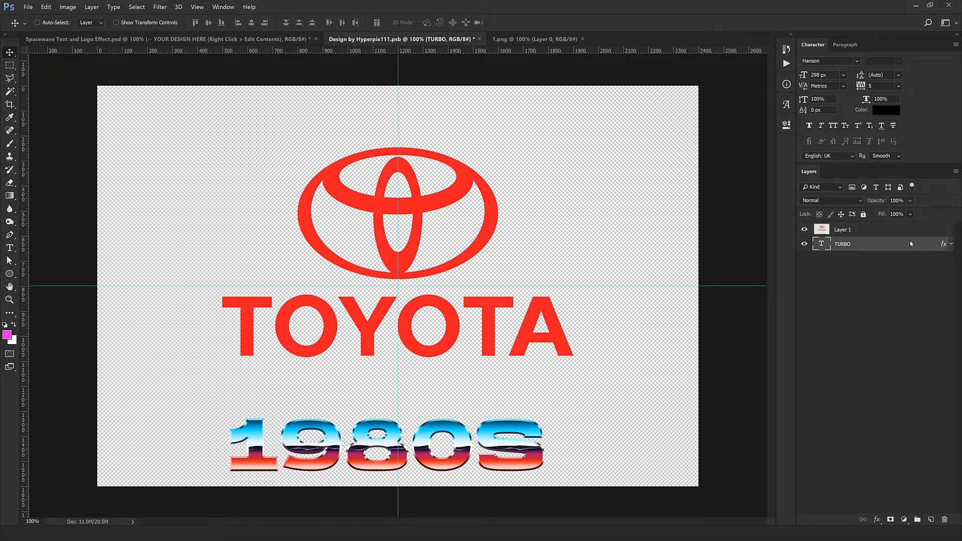
{"action": "right_click", "coordinate": [914, 243]}
{"action": "left_click", "coordinate": [836, 426]}
{"action": "left_click", "coordinate": [865, 230]}
{"action": "right_click", "coordinate": [861, 230]}
{"action": "left_click", "coordinate": [797, 374]}
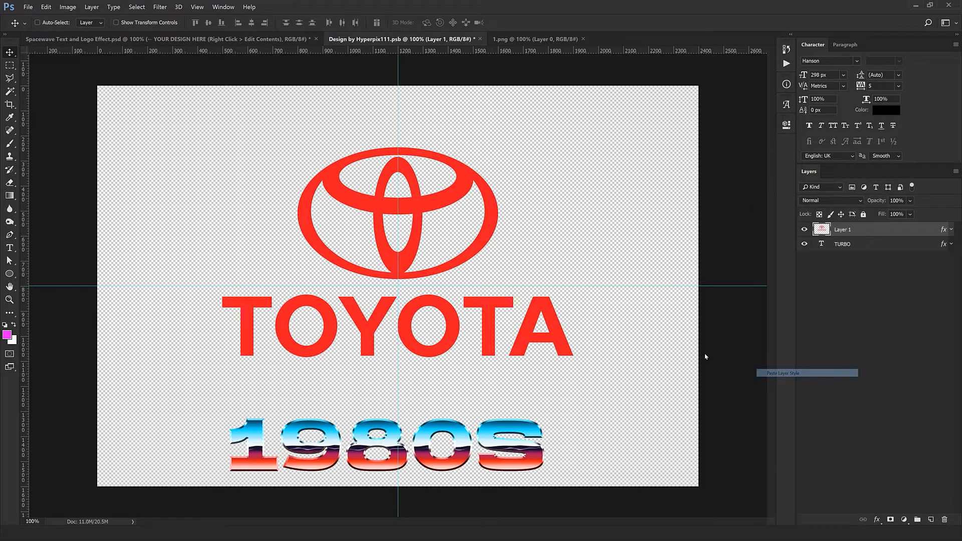
- Reposition the logo layer's Pattern Overlay so the blue-to-red chrome gradient fits the TOYOTA lettering
{"action": "double_click", "coordinate": [944, 230]}
{"action": "left_click", "coordinate": [599, 453]}
{"action": "left_click_drag", "start_coordinate": [425, 253], "coordinate": [413, 164]}
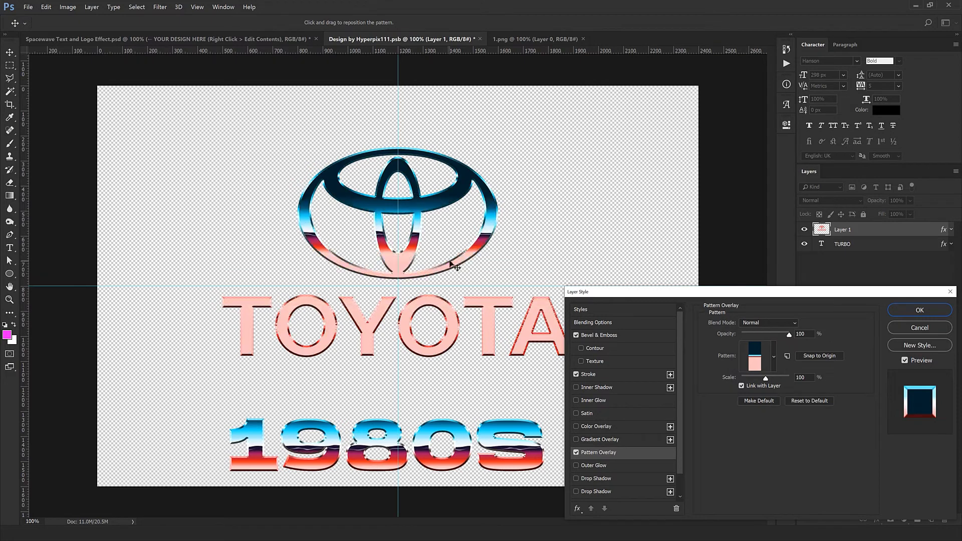
{"action": "left_click_drag", "start_coordinate": [449, 263], "coordinate": [390, 331]}
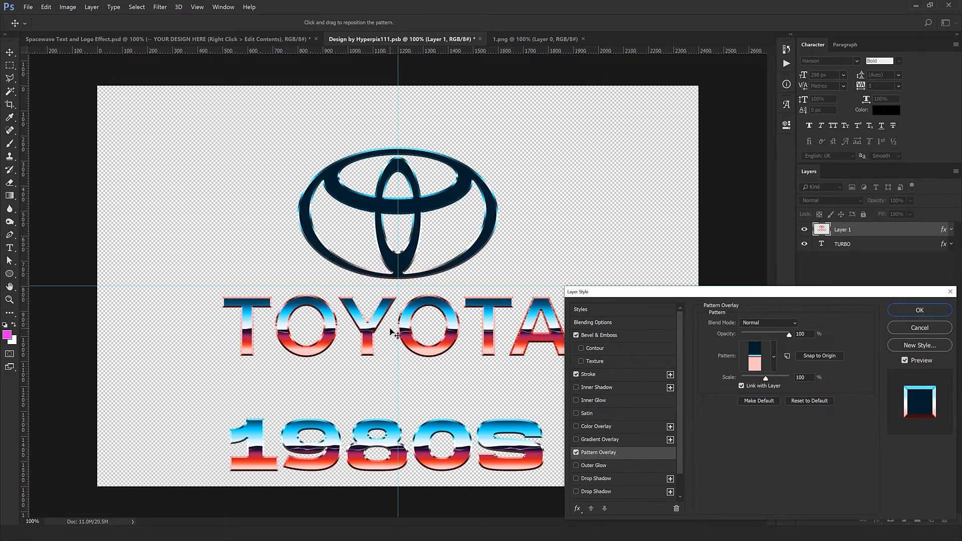
{"action": "left_click", "coordinate": [931, 315]}
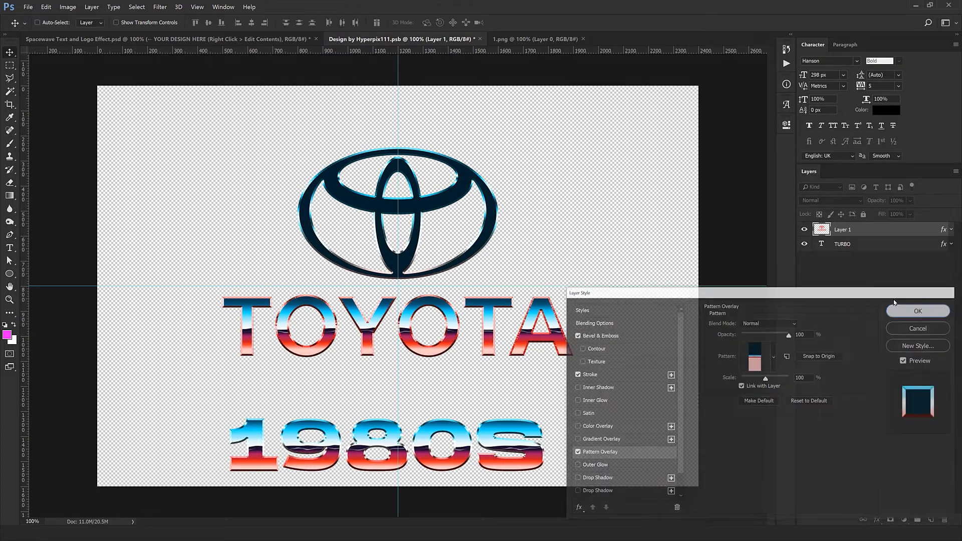
- Delete the 1980S text layer and get the Rectangular Marquee tool ready
{"action": "left_click", "coordinate": [10, 65]}
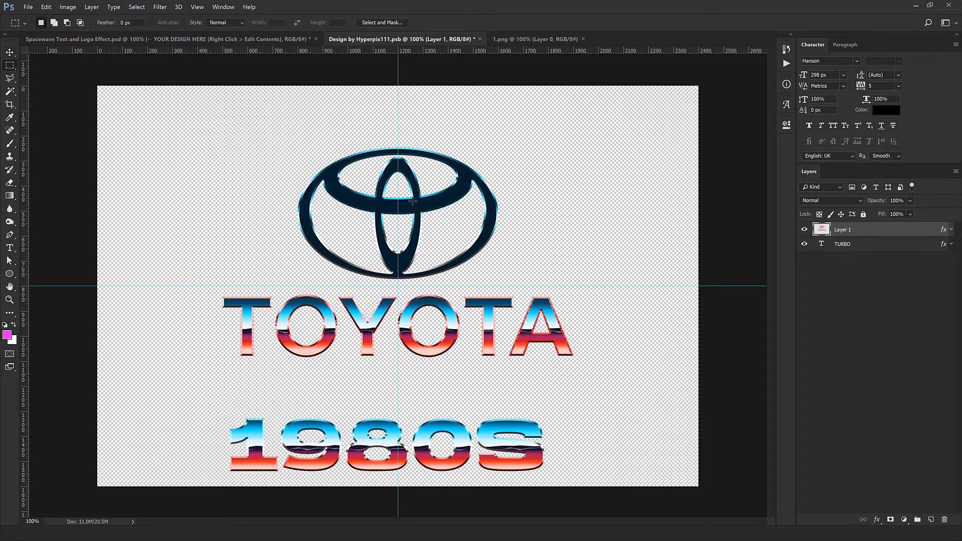
{"action": "left_click", "coordinate": [862, 246]}
{"action": "left_click_drag", "start_coordinate": [951, 519], "coordinate": [945, 518]}
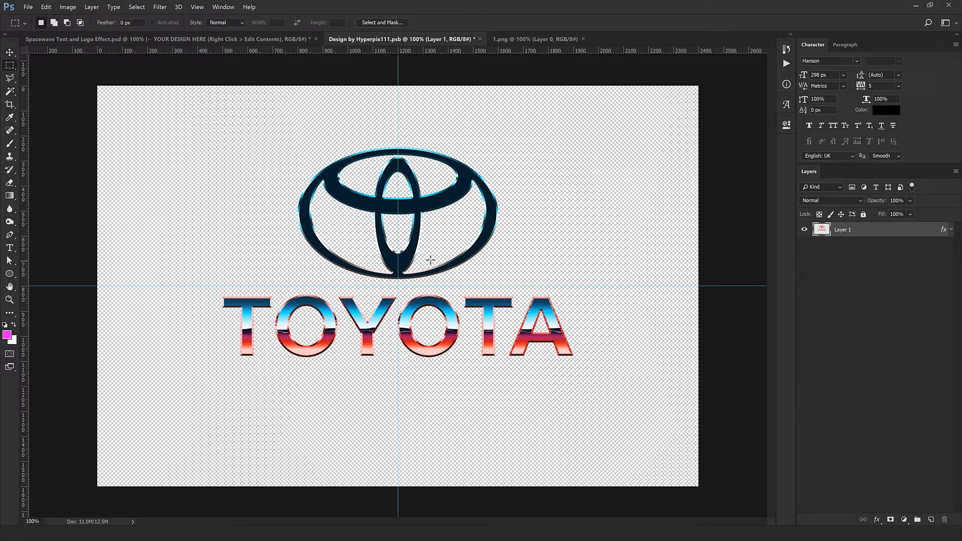
- Select the oval emblem above the TOYOTA lettering with a rectangular marquee and cut it onto its own layer
{"action": "left_click_drag", "start_coordinate": [637, 96], "coordinate": [143, 286]}
{"action": "key", "text": "v"}
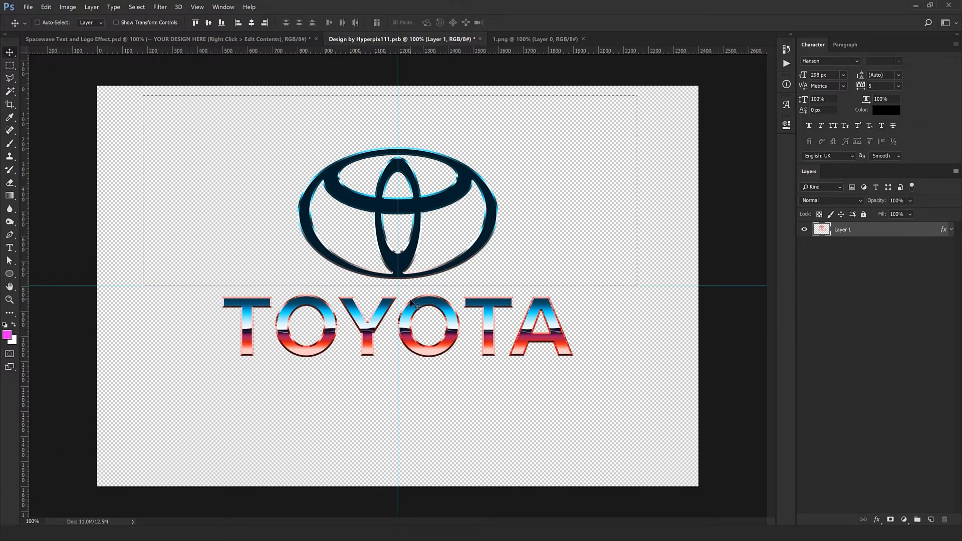
{"action": "key", "text": "ctrl"}
{"action": "key", "text": "ctrl+j"}
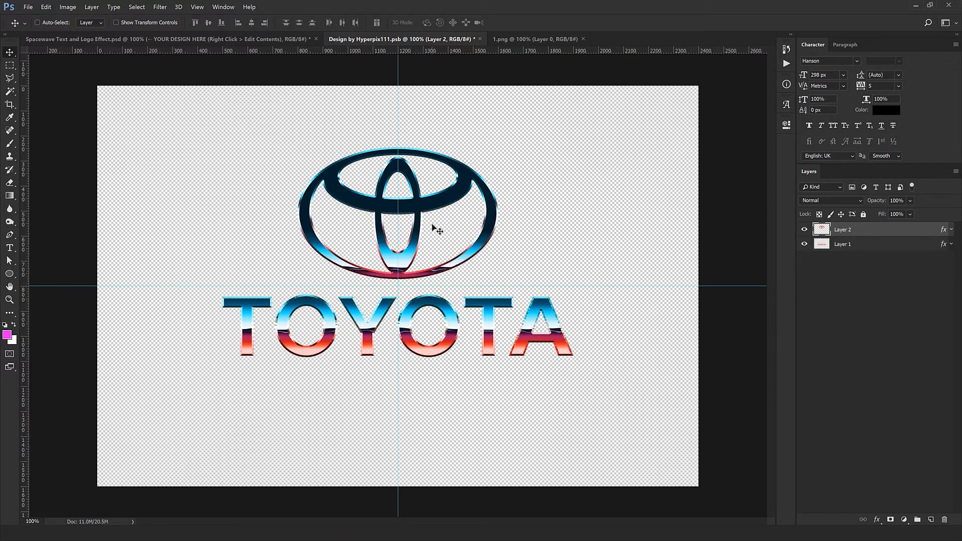
- Undo and redo the emblem's separation onto its own layer to compare both states
{"action": "key", "text": "ctrl+z"}
{"action": "key", "text": "ctrl+z"}
{"action": "key", "text": "ctrl+z"}
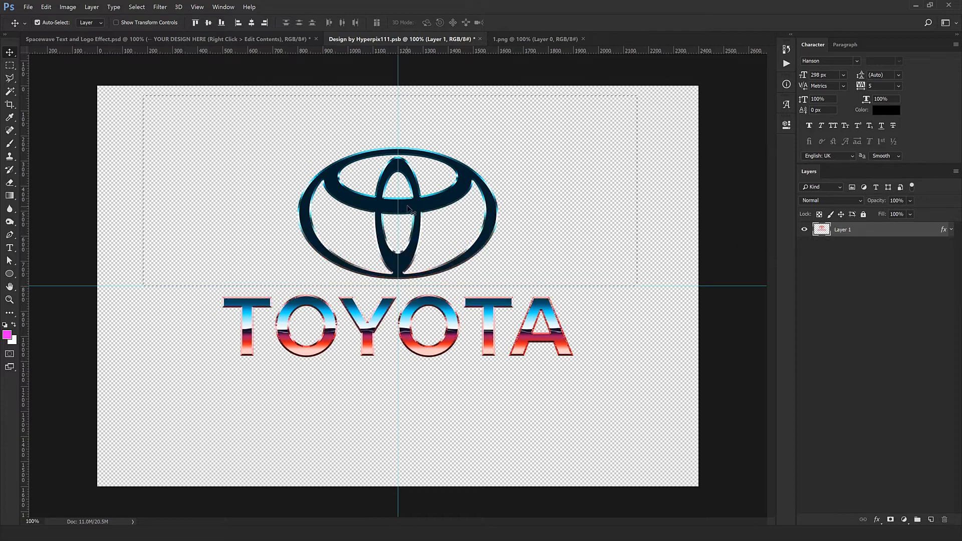
{"action": "key", "text": "ctrl+z"}
{"action": "key", "text": "ctrl+z"}
{"action": "key", "text": "ctrl+z"}
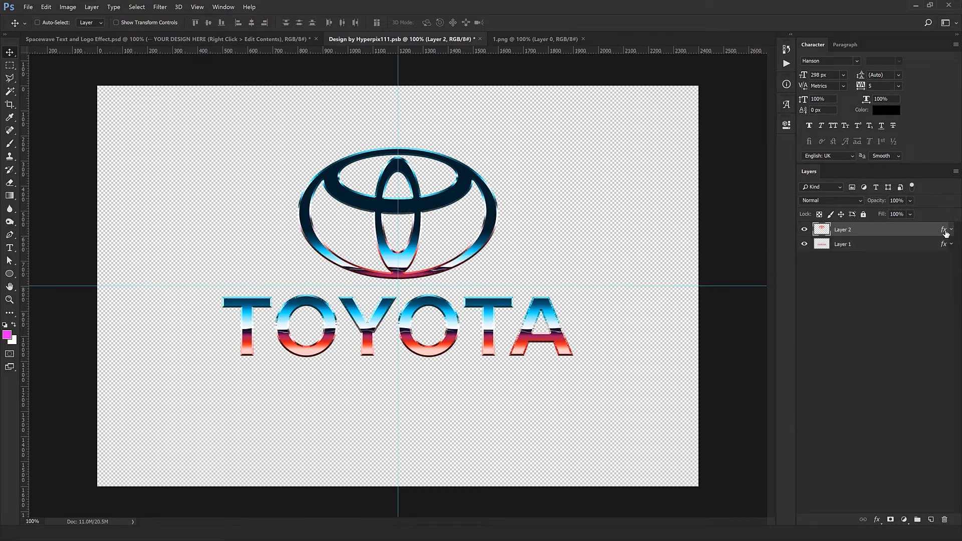
- Set the emblem's Pattern Overlay scale to 150% and reposition the pattern so the dark horizon band crosses just below the emblem's middle
{"action": "left_click", "coordinate": [597, 454]}
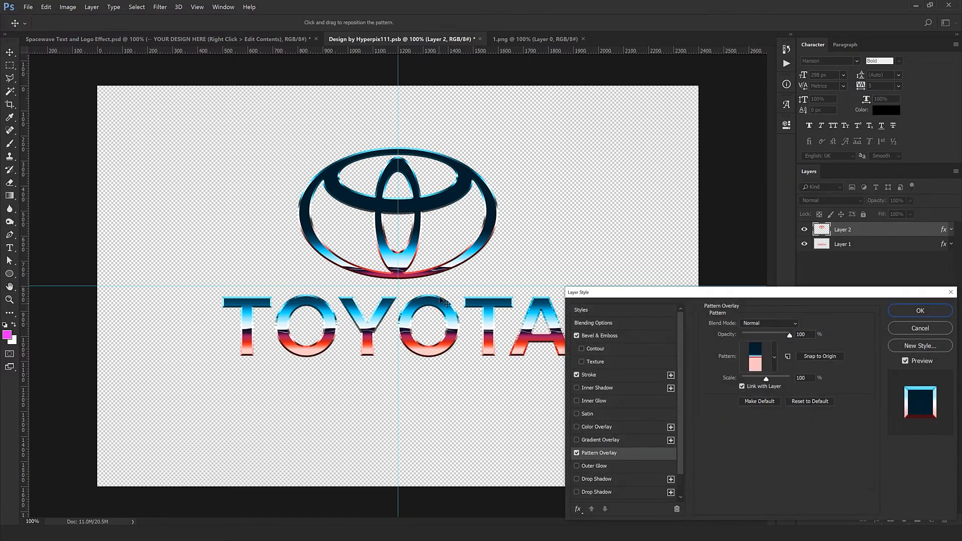
{"action": "left_click_drag", "start_coordinate": [446, 257], "coordinate": [431, 231]}
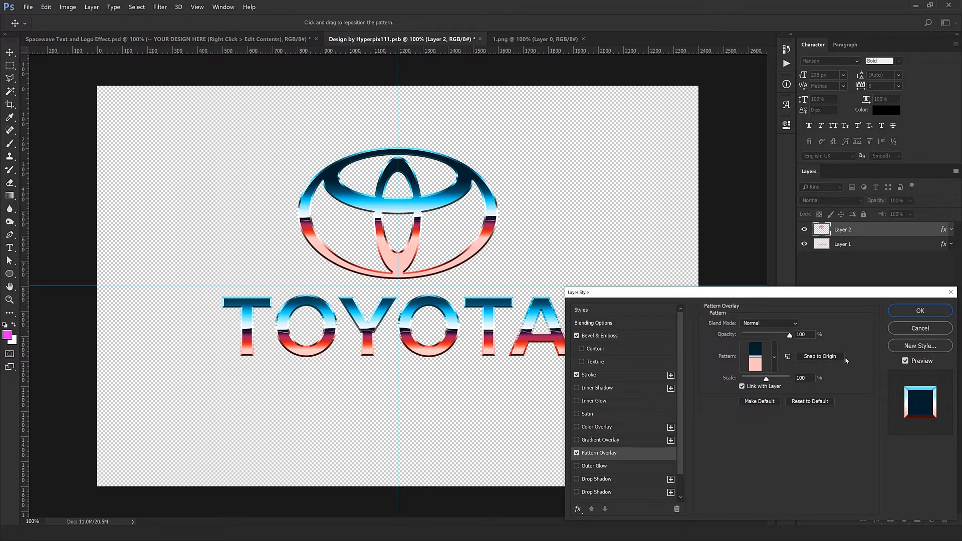
{"action": "double_click", "coordinate": [809, 378]}
{"action": "type", "text": "150"}
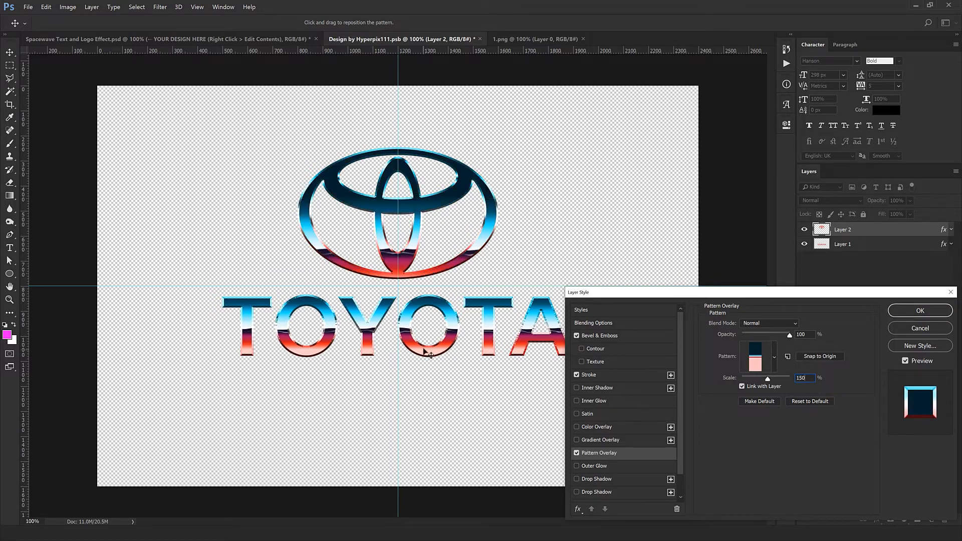
{"action": "left_click_drag", "start_coordinate": [424, 352], "coordinate": [422, 347]}
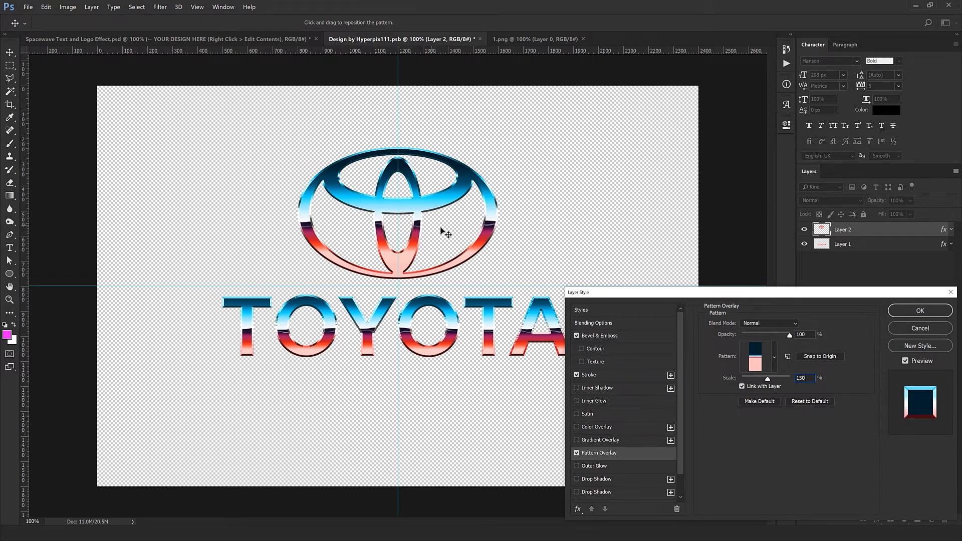
{"action": "left_click_drag", "start_coordinate": [450, 227], "coordinate": [445, 224]}
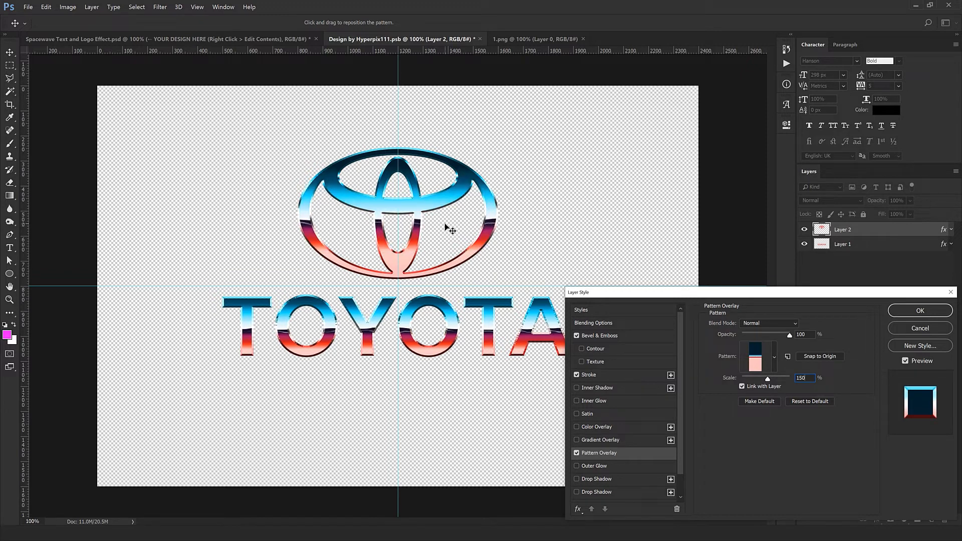
{"action": "left_click", "coordinate": [897, 309]}
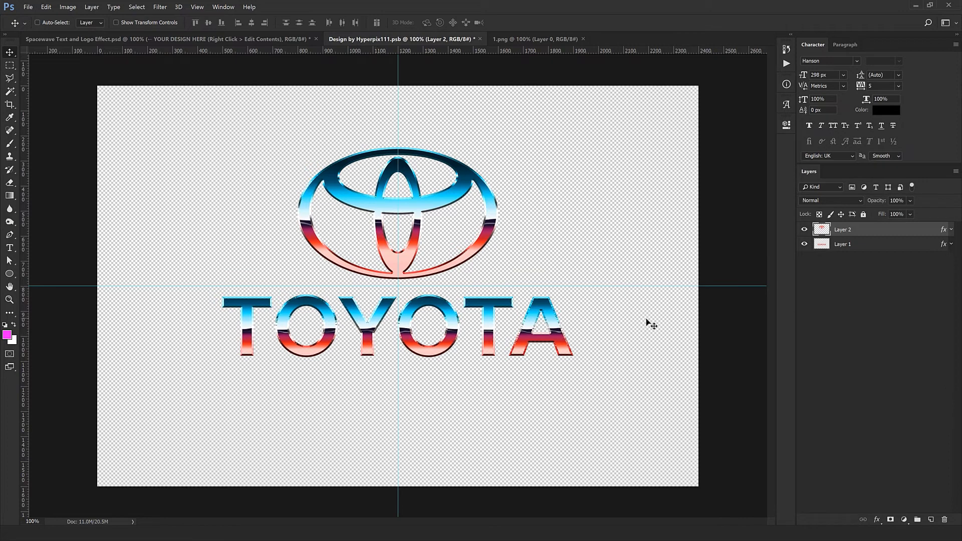
- Adjust the position of the Pattern Overlay on the TOYOTA lettering layer and apply the layer style
{"action": "double_click", "coordinate": [940, 246]}
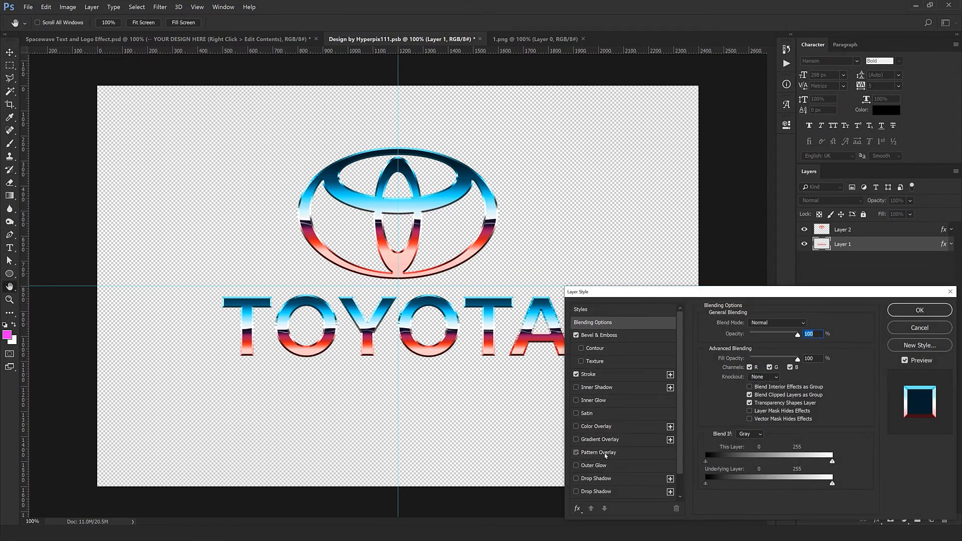
{"action": "left_click", "coordinate": [597, 453]}
{"action": "left_click_drag", "start_coordinate": [484, 412], "coordinate": [441, 411]}
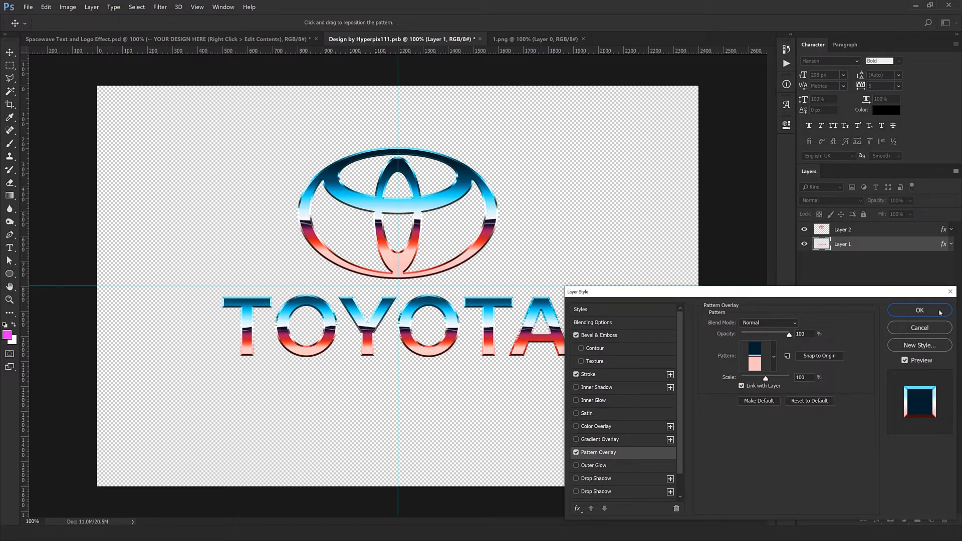
{"action": "left_click", "coordinate": [938, 311]}
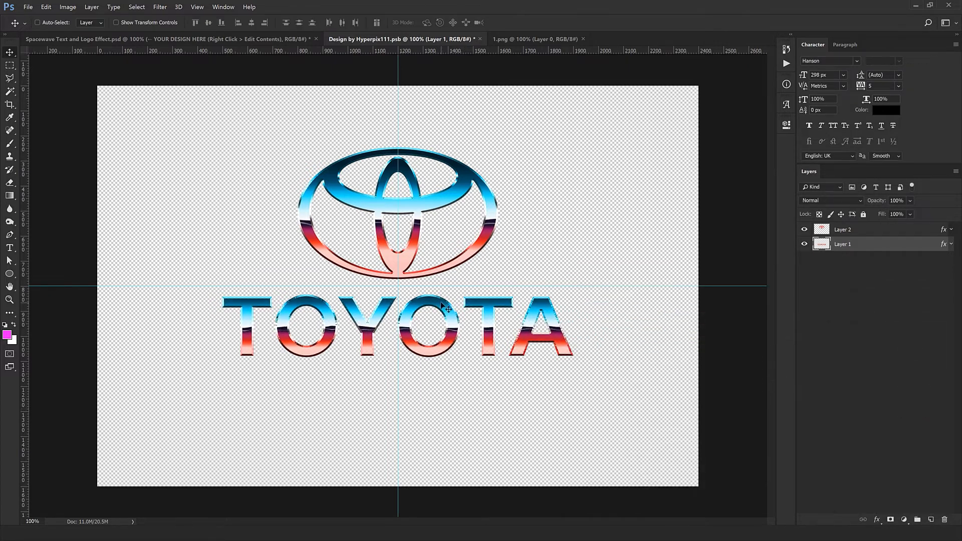
- Close the 1.png logo file and the smart object document, saving its contents so the main template updates
{"action": "left_click", "coordinate": [584, 39]}
{"action": "left_click", "coordinate": [480, 39]}
{"action": "left_click", "coordinate": [434, 205]}
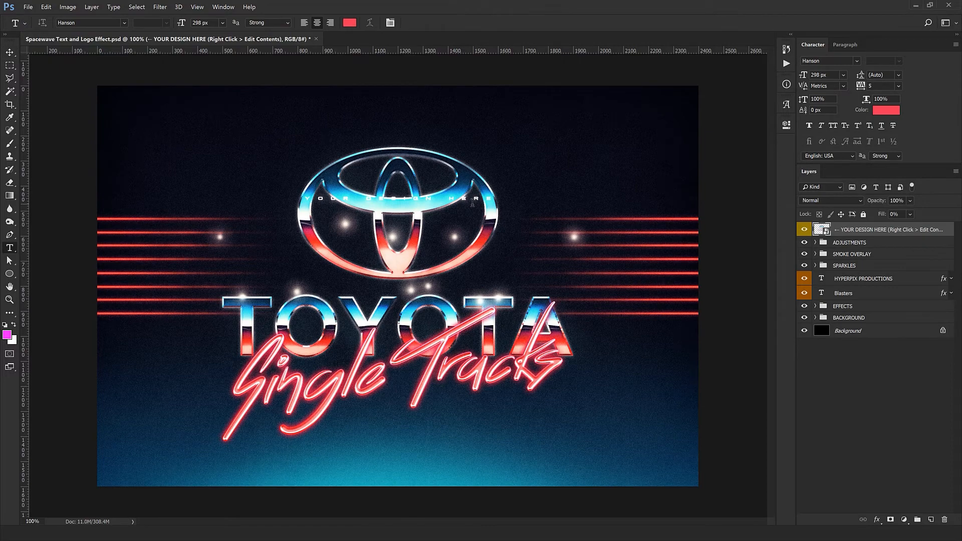
{"action": "key", "text": "v"}
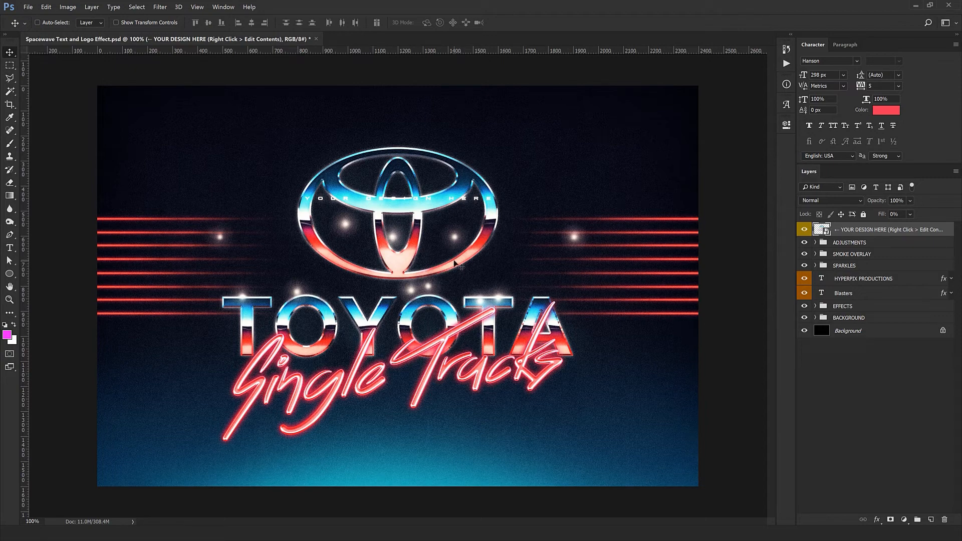
- Move the Single Tracks script text down below the TOYOTA lettering and delete the HYPERPIX PRODUCTIONS text layer
{"action": "left_click", "coordinate": [865, 293]}
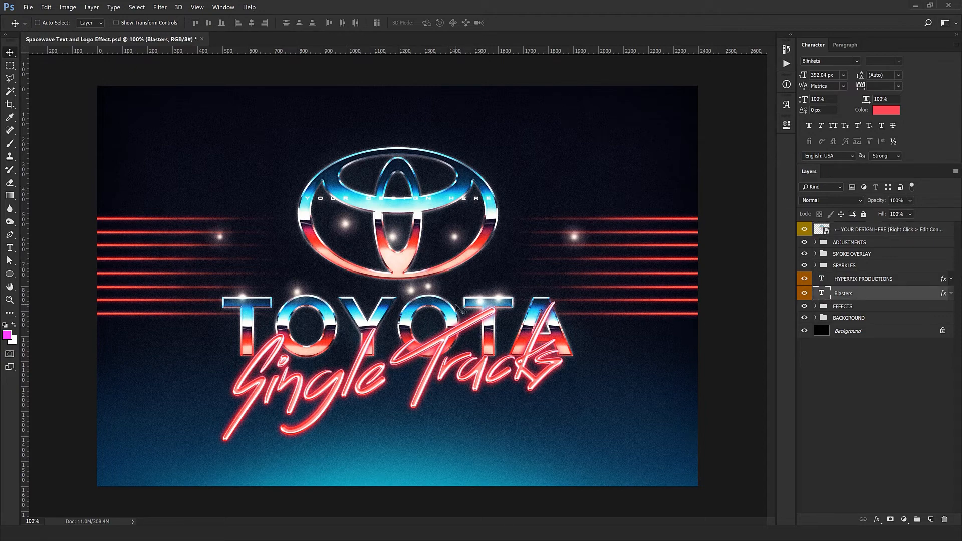
{"action": "left_click_drag", "start_coordinate": [459, 330], "coordinate": [461, 342]}
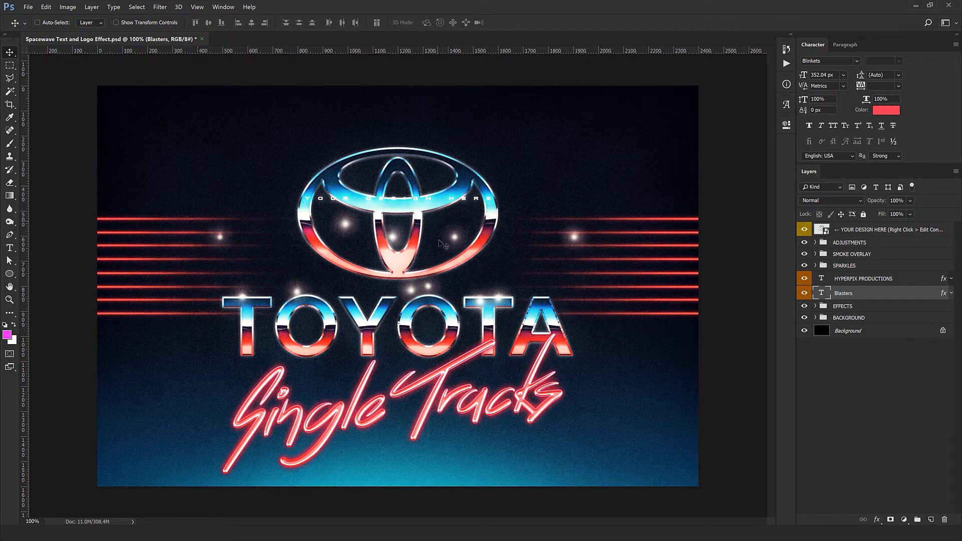
{"action": "left_click", "coordinate": [888, 281]}
{"action": "left_click_drag", "start_coordinate": [462, 298], "coordinate": [464, 214]}
{"action": "left_click", "coordinate": [945, 520]}
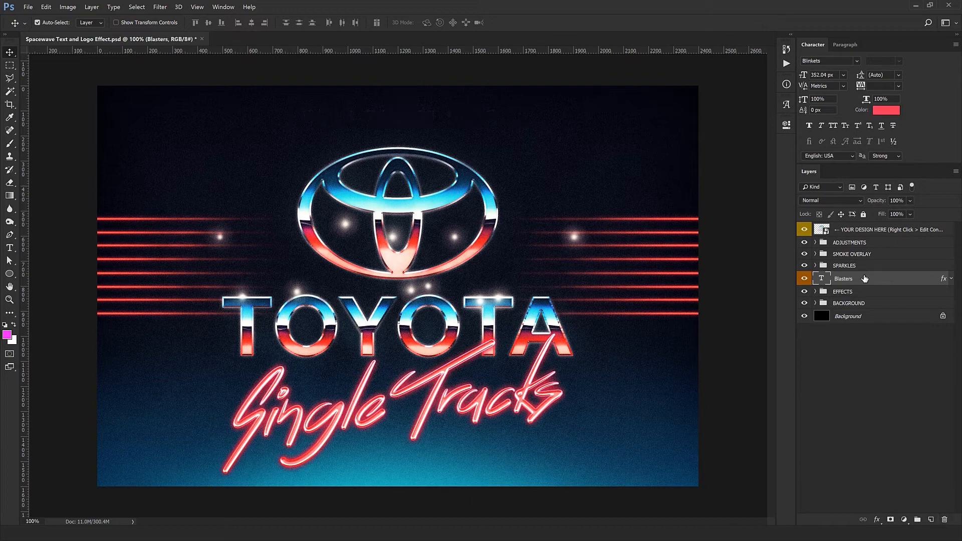
- Shift the script text and the EFFECTS group with the chrome logo upward together on the canvas
{"action": "left_click", "coordinate": [854, 295]}
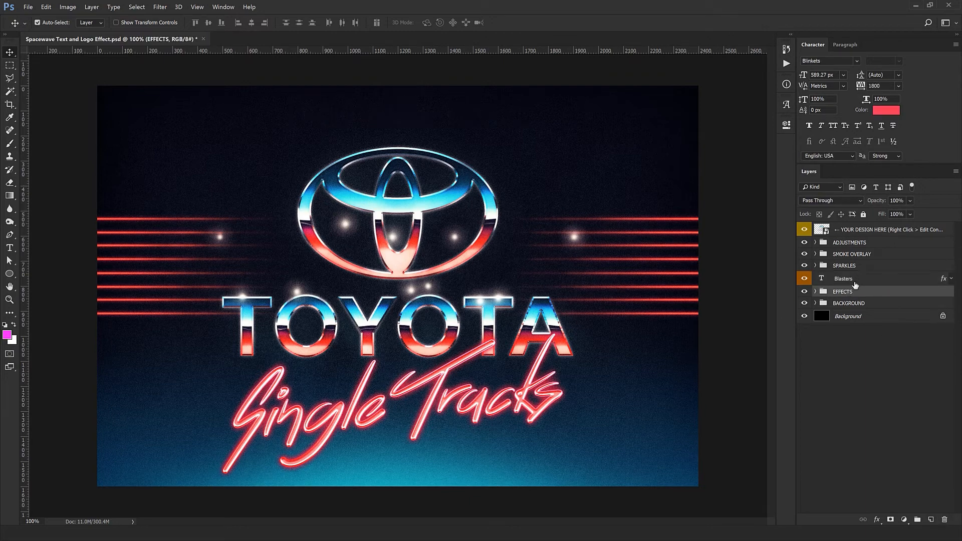
{"action": "left_click", "coordinate": [858, 282]}
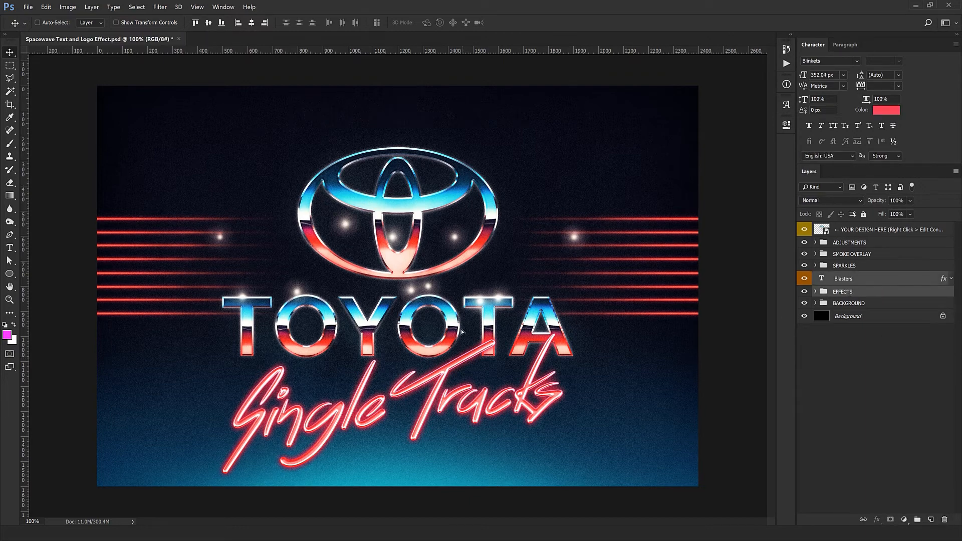
{"action": "left_click_drag", "start_coordinate": [462, 332], "coordinate": [460, 340]}
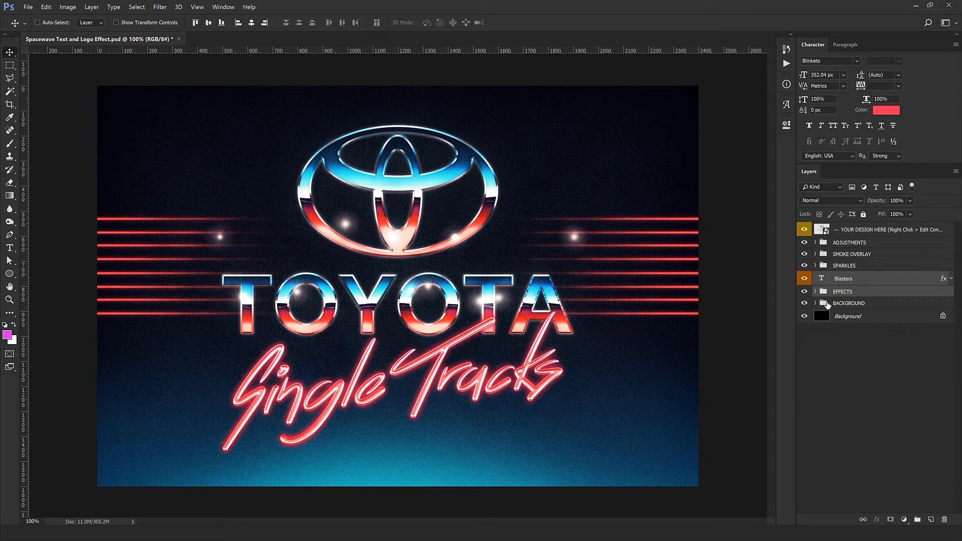
- Replace the Single Tracks script text with "Let's Go Places"
{"action": "left_click", "coordinate": [832, 284]}
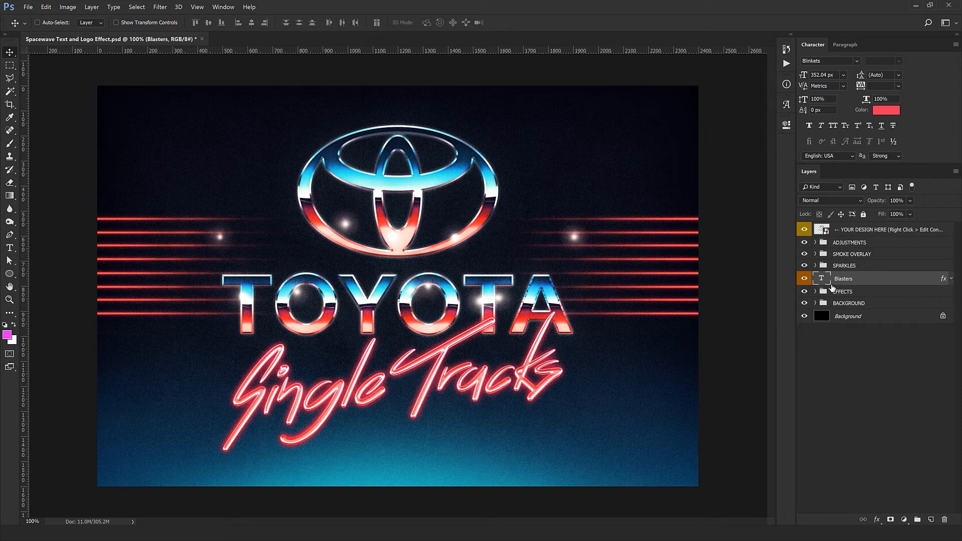
{"action": "double_click", "coordinate": [821, 282]}
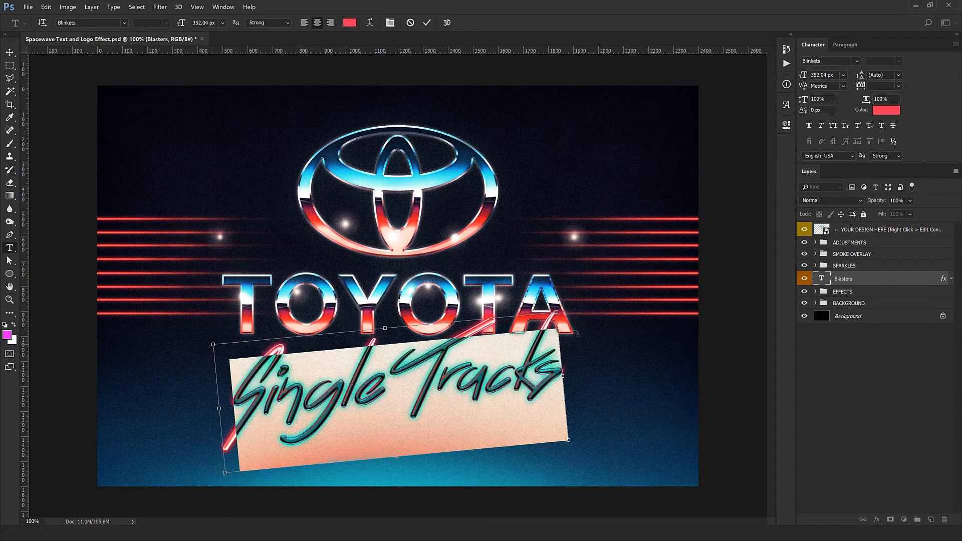
{"action": "type", "text": "Let's Go Places"}
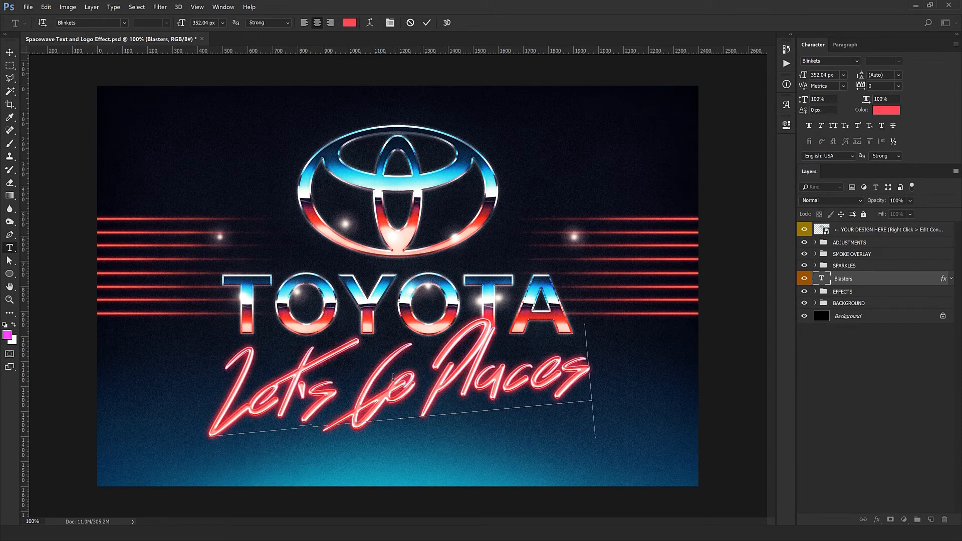
{"action": "key", "text": "ctrl+Return"}
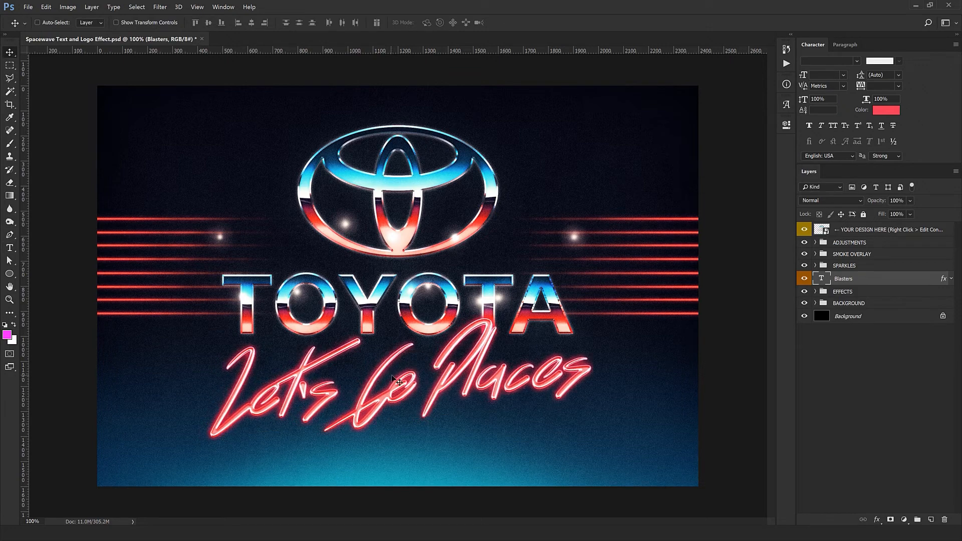
- Scale the "Let's Go Places" text down to about 87% and place it just beneath the TOYOTA lettering
{"action": "key", "text": "ctrl+t"}
{"action": "left_click_drag", "start_coordinate": [600, 478], "coordinate": [577, 467]}
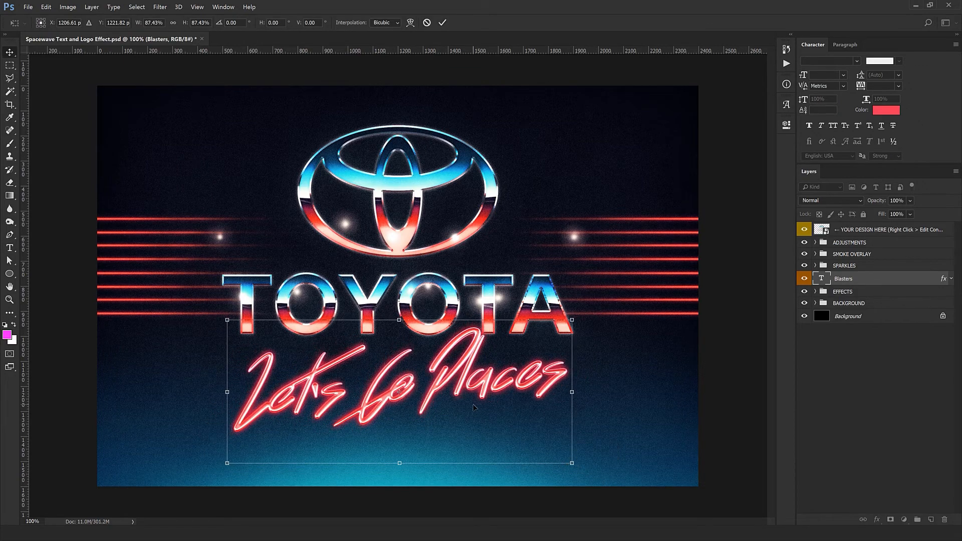
{"action": "key", "text": "Return"}
{"action": "left_click_drag", "start_coordinate": [475, 413], "coordinate": [467, 393]}
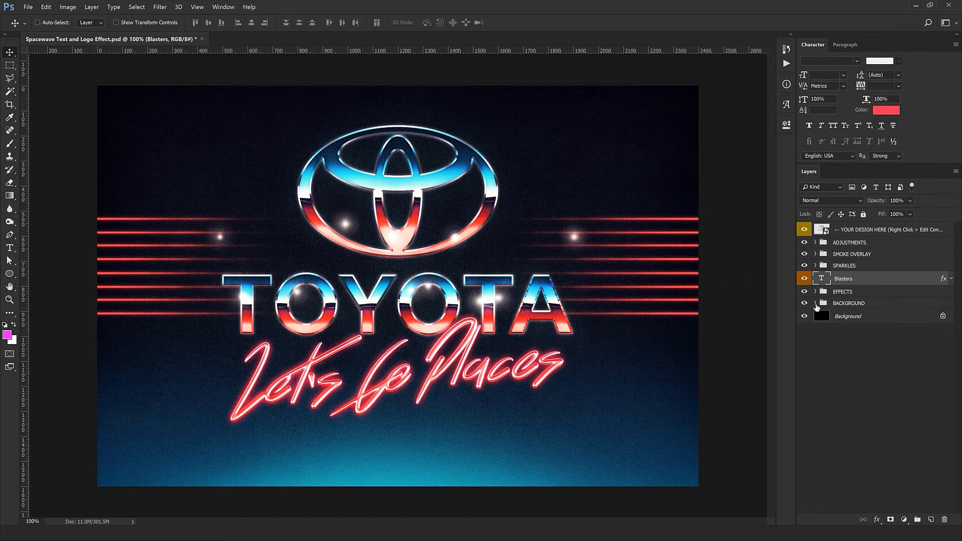
- Move the Lines group in the BACKGROUND group up so the red stripes sit behind the oval emblem
{"action": "left_click", "coordinate": [817, 304]}
{"action": "left_click", "coordinate": [887, 330]}
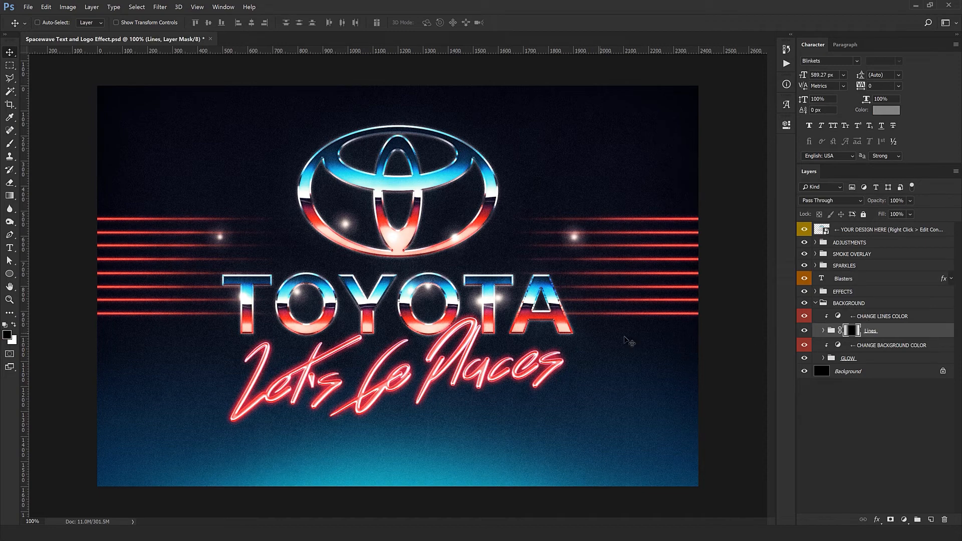
{"action": "left_click_drag", "start_coordinate": [563, 329], "coordinate": [560, 288]}
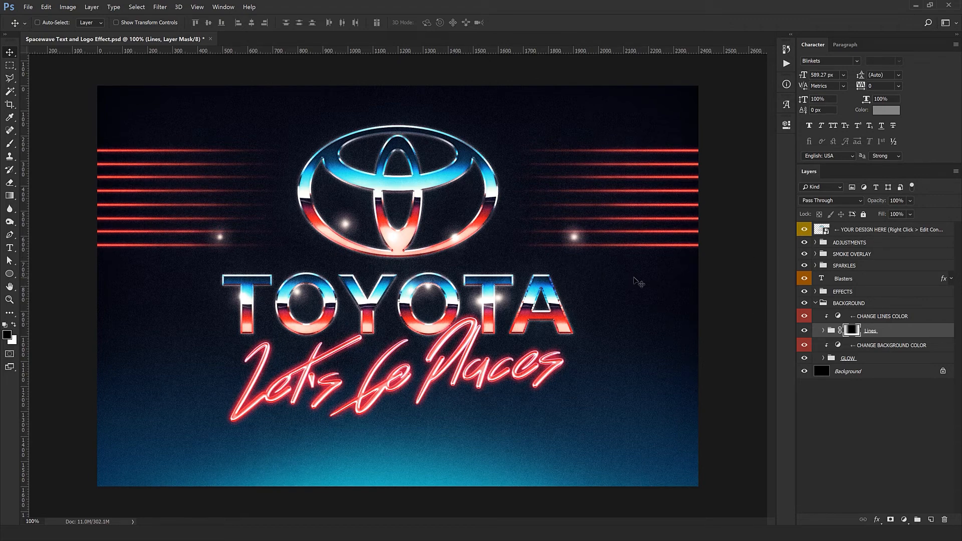
- Display the Lines group's layer mask and narrow its dark gradient area symmetrically toward the center
{"action": "left_click", "coordinate": [854, 332], "text": "alt"}
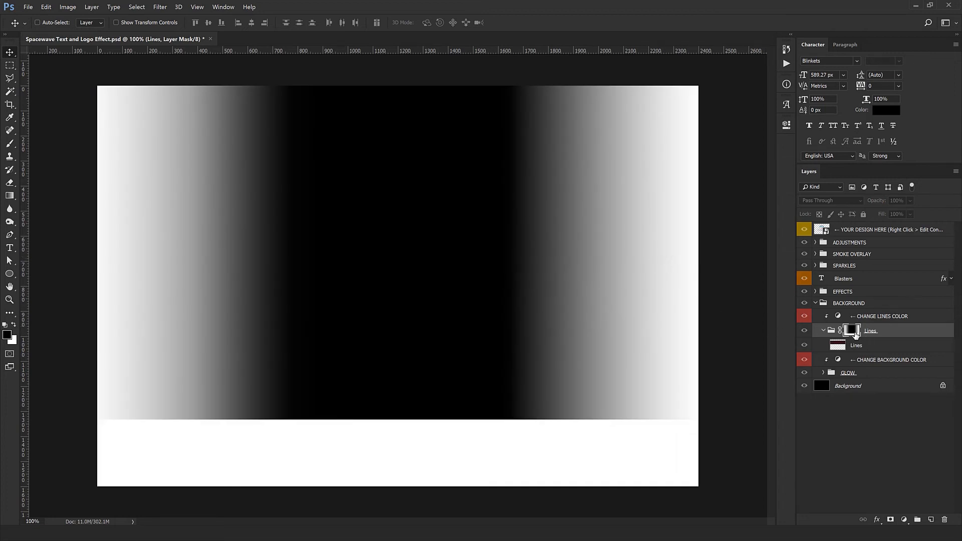
{"action": "key", "text": "ctrl+t"}
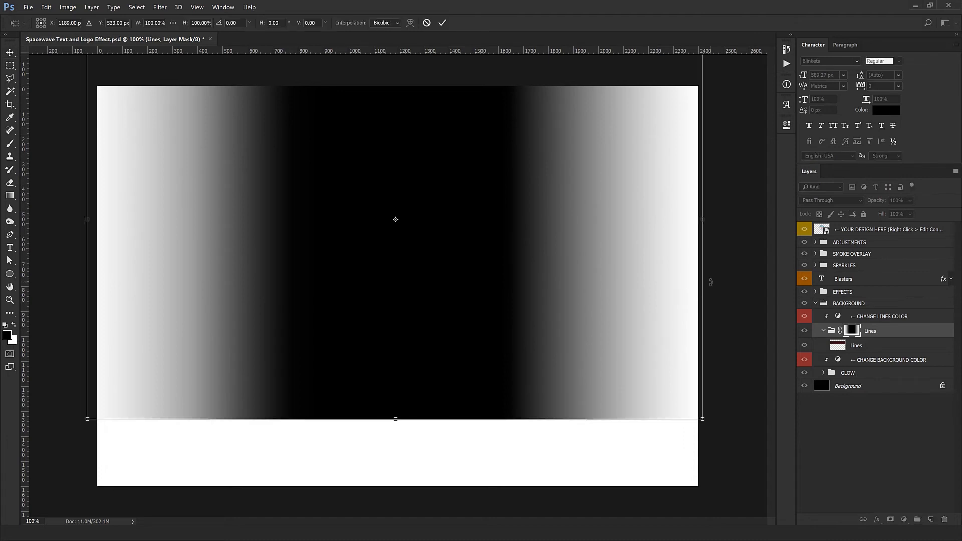
{"action": "left_click_drag", "start_coordinate": [706, 284], "coordinate": [595, 283]}
{"action": "key", "text": "Return"}
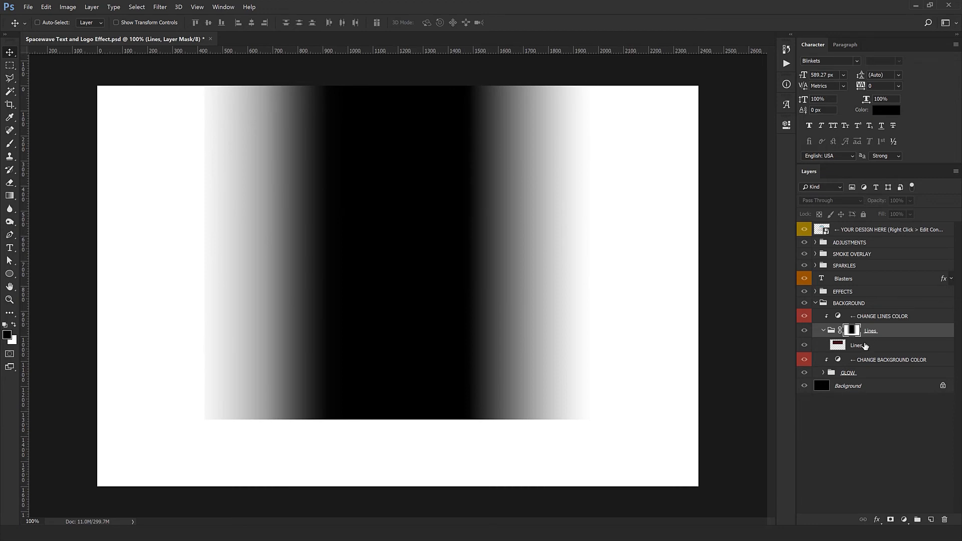
- Stretch the Lines layer inside the masked group horizontally so the stripes reach both canvas edges
{"action": "left_click", "coordinate": [865, 346]}
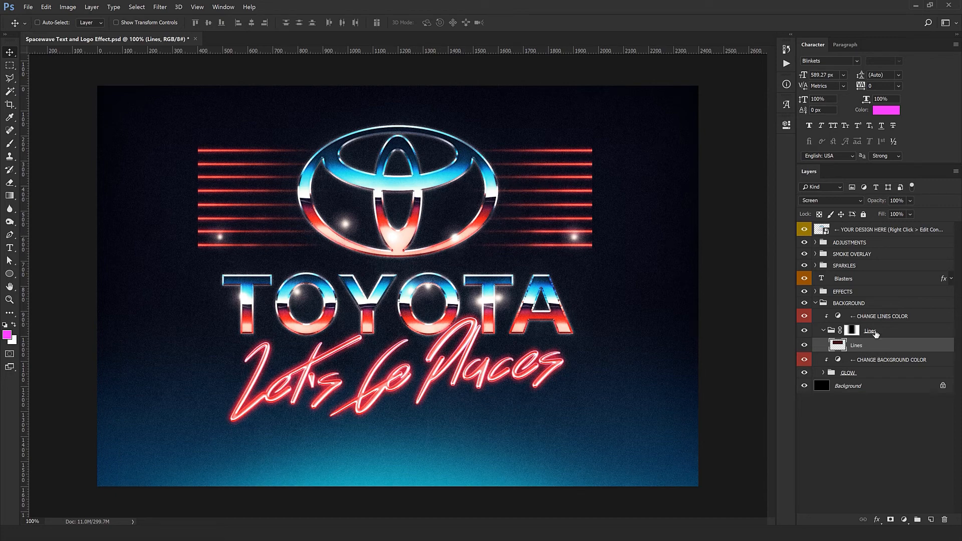
{"action": "left_click", "coordinate": [875, 333]}
{"action": "left_click", "coordinate": [838, 346]}
{"action": "key", "text": "ctrl+t"}
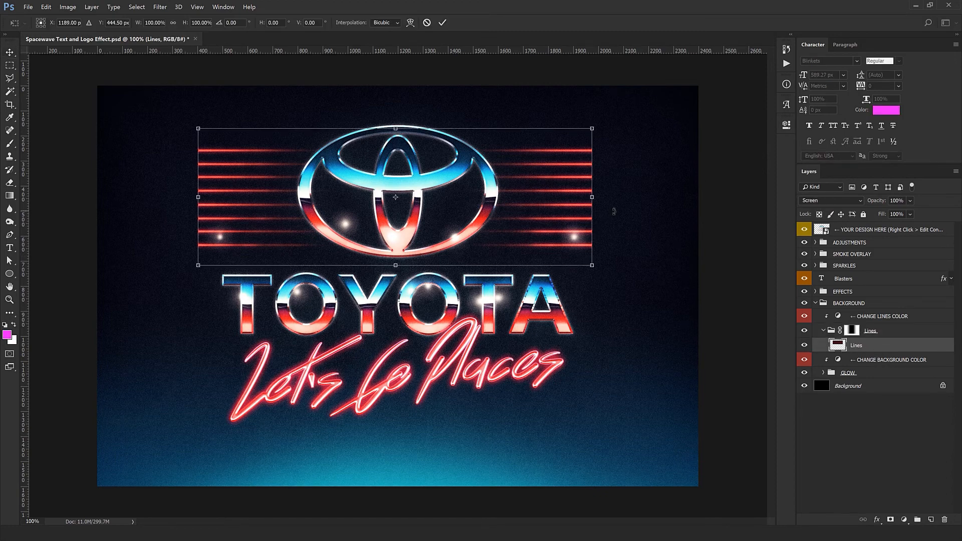
{"action": "left_click_drag", "start_coordinate": [592, 197], "coordinate": [715, 205]}
{"action": "key", "text": "Return"}
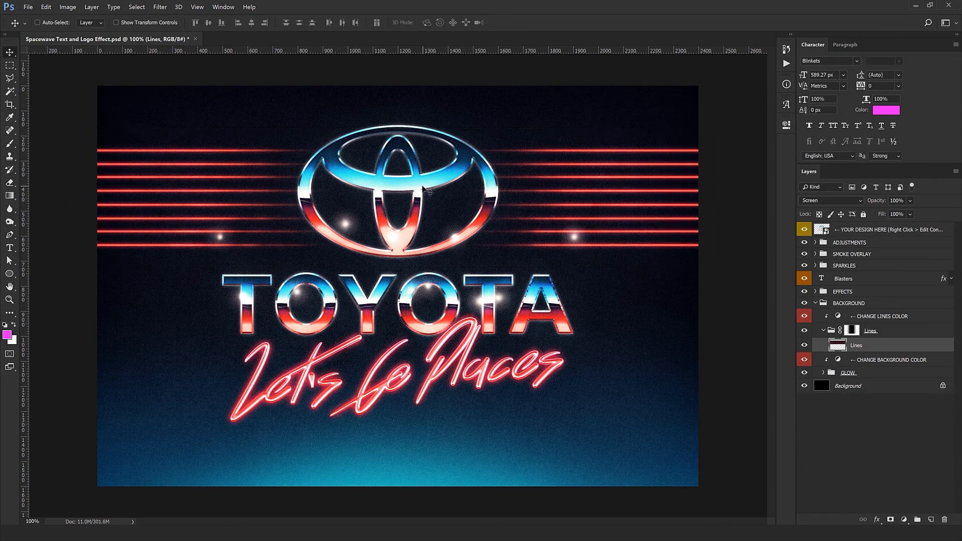
- Step back through the stripe, mask and script text changes and restore them to compare both versions
{"action": "key", "text": "ctrl"}
{"action": "key", "text": "ctrl+alt+z"}
{"action": "key", "text": "ctrl+alt+z"}
{"action": "key", "text": "ctrl+alt+z"}
{"action": "key", "text": "ctrl+alt+z"}
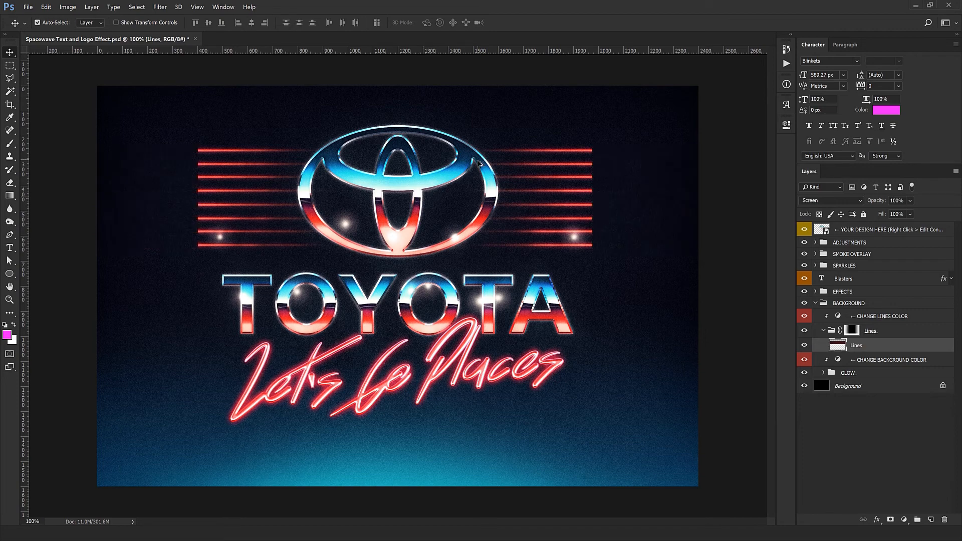
{"action": "key", "text": "ctrl+alt+z"}
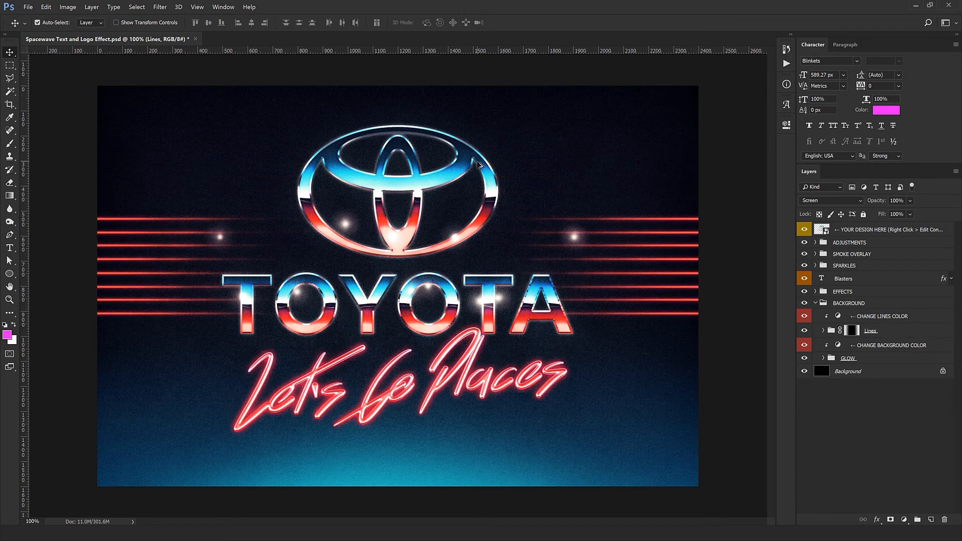
{"action": "key", "text": "ctrl+z"}
{"action": "key", "text": "ctrl+z"}
{"action": "key", "text": "ctrl+z"}
{"action": "key", "text": "ctrl+z"}
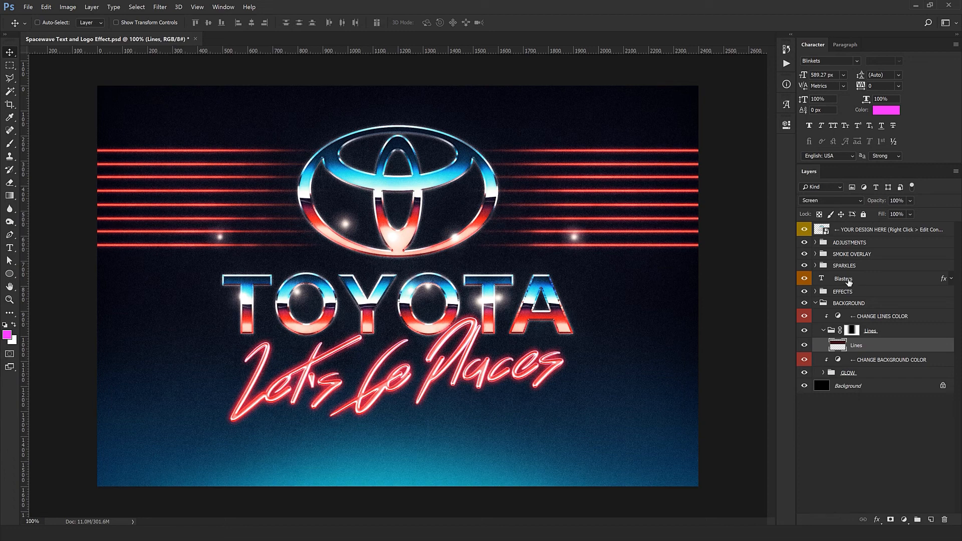
- Delete all Sparkle groups except the last one in the SPARKLES group
{"action": "left_click", "coordinate": [816, 267]}
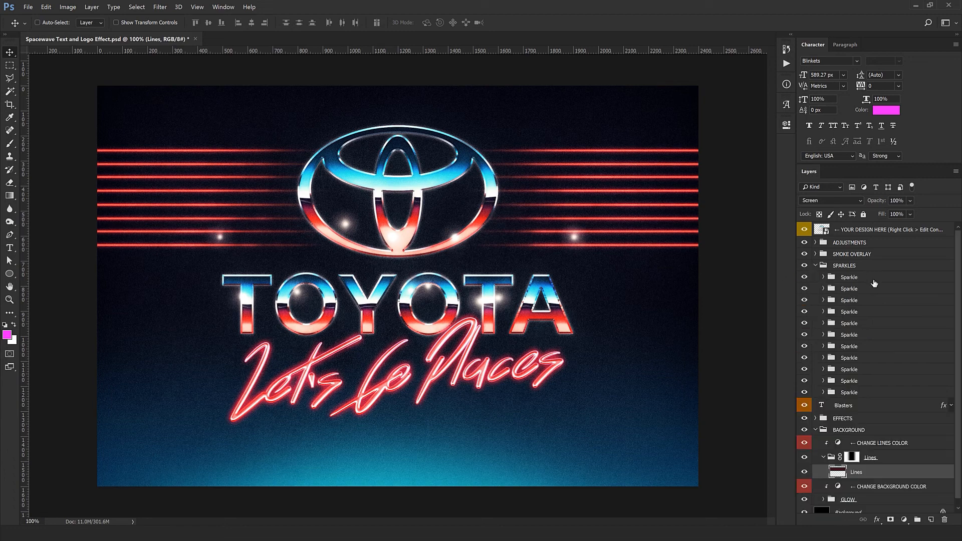
{"action": "left_click", "coordinate": [873, 278]}
{"action": "left_click", "coordinate": [862, 391], "text": "shift"}
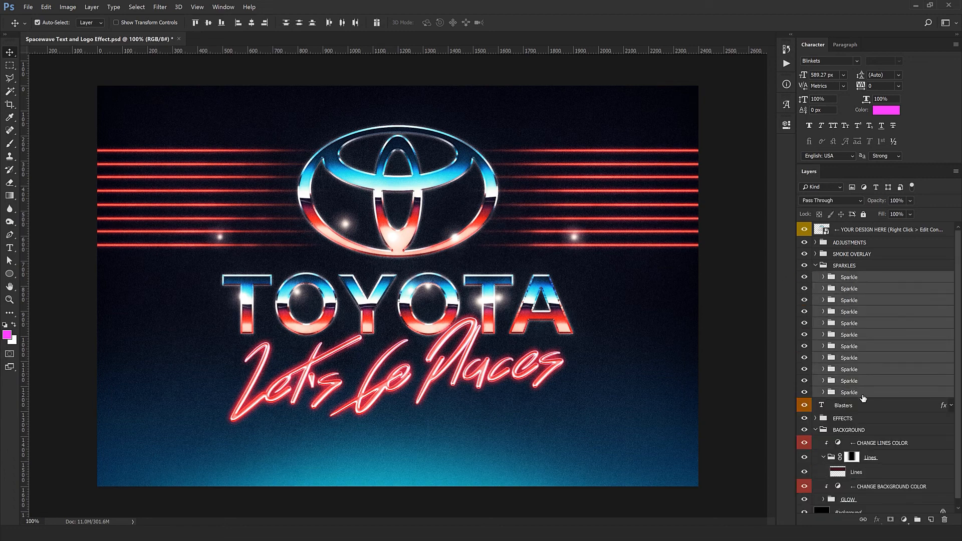
{"action": "left_click", "coordinate": [863, 395], "text": "ctrl"}
{"action": "left_click", "coordinate": [945, 520]}
- Position the remaining sparkle and multiple duplicates of it on the edges of the chrome emblem and TOYOTA letters
{"action": "left_click", "coordinate": [862, 278]}
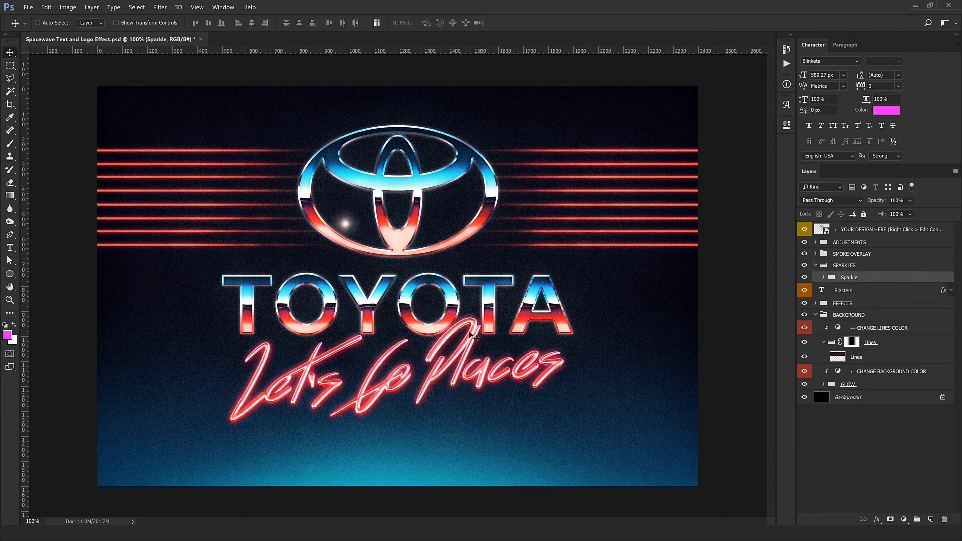
{"action": "left_click_drag", "start_coordinate": [452, 341], "coordinate": [501, 334]}
{"action": "left_click_drag", "start_coordinate": [508, 287], "coordinate": [501, 393]}
{"action": "left_click_drag", "start_coordinate": [529, 387], "coordinate": [407, 382]}
{"action": "left_click_drag", "start_coordinate": [407, 382], "coordinate": [300, 384]}
{"action": "left_click_drag", "start_coordinate": [284, 385], "coordinate": [283, 415]}
{"action": "left_click_drag", "start_coordinate": [283, 424], "coordinate": [431, 354]}
{"action": "left_click_drag", "start_coordinate": [382, 382], "coordinate": [434, 391]}
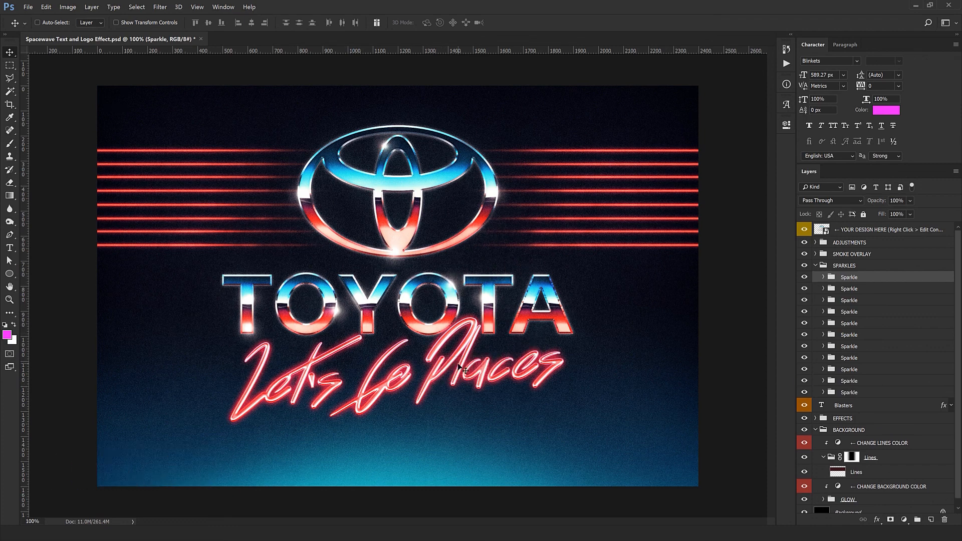
{"action": "left_click_drag", "start_coordinate": [490, 362], "coordinate": [391, 361]}
{"action": "left_click_drag", "start_coordinate": [425, 309], "coordinate": [346, 328]}
{"action": "left_click_drag", "start_coordinate": [371, 475], "coordinate": [555, 475]}
{"action": "left_click_drag", "start_coordinate": [461, 460], "coordinate": [512, 454]}
{"action": "left_click_drag", "start_coordinate": [385, 432], "coordinate": [465, 422]}
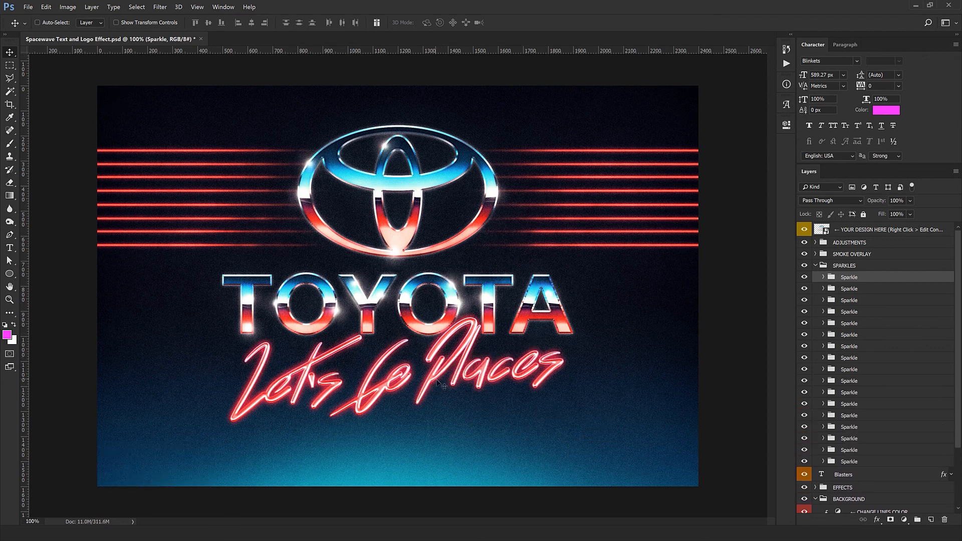